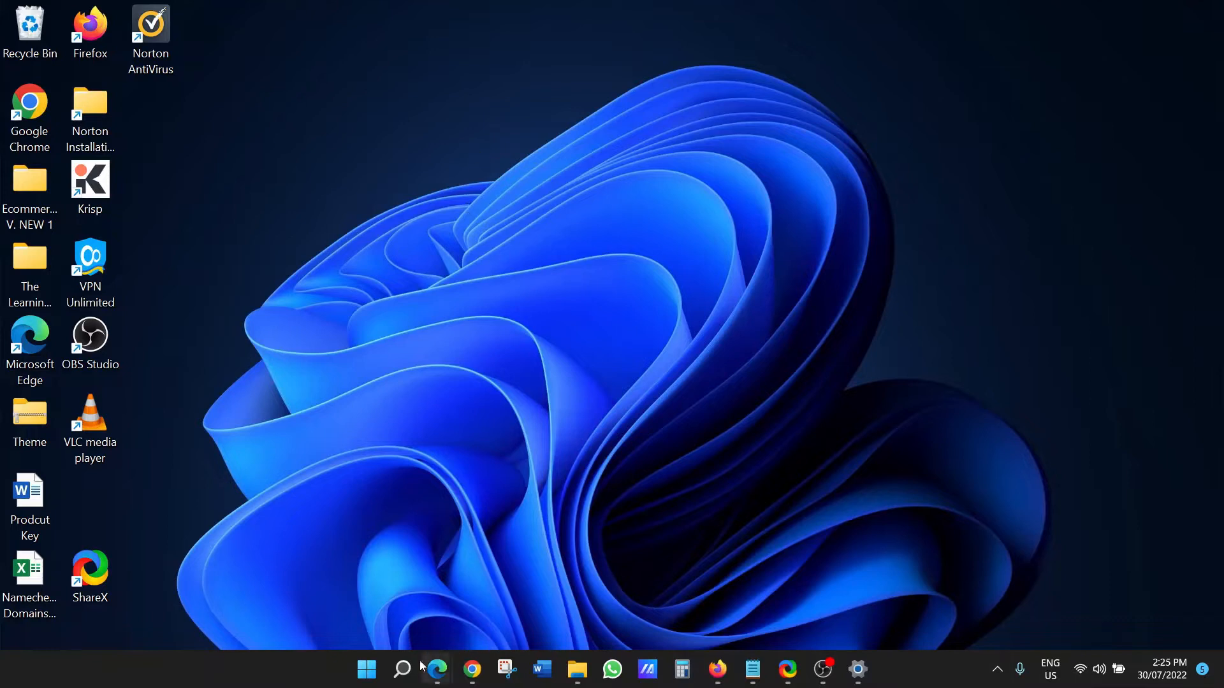
Step: Search Windows for the Snipping Tool and open it
left_click(402, 671)
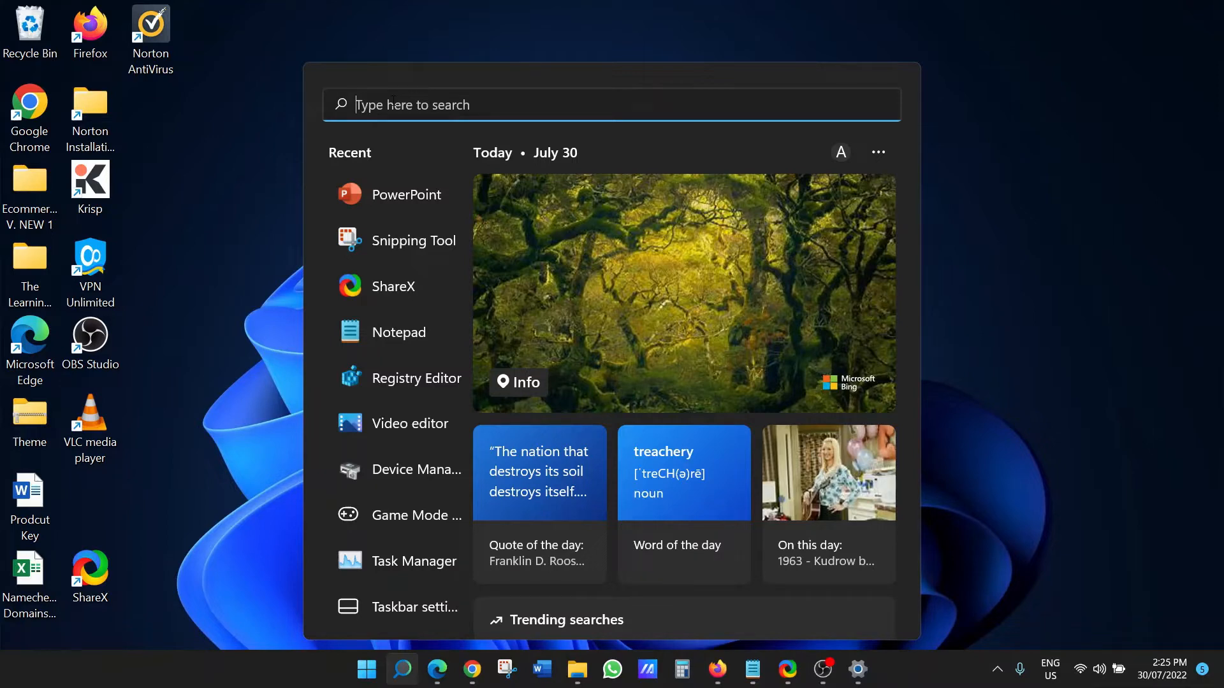
left_click(402, 668)
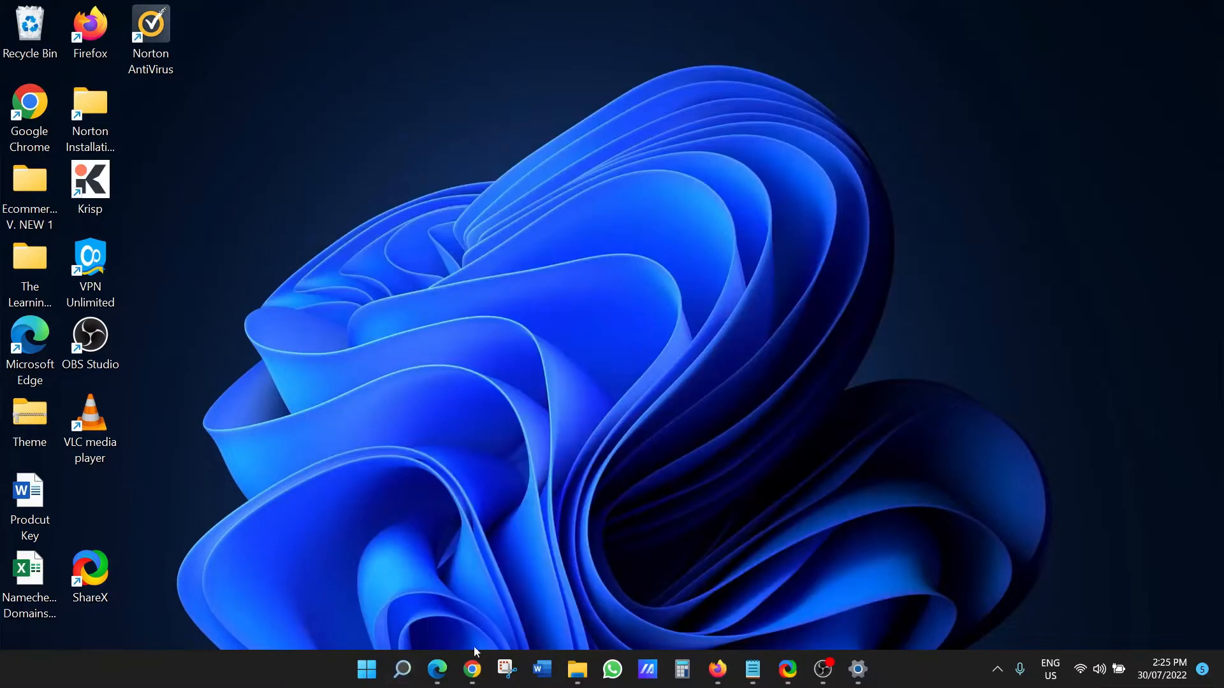
left_click(401, 669)
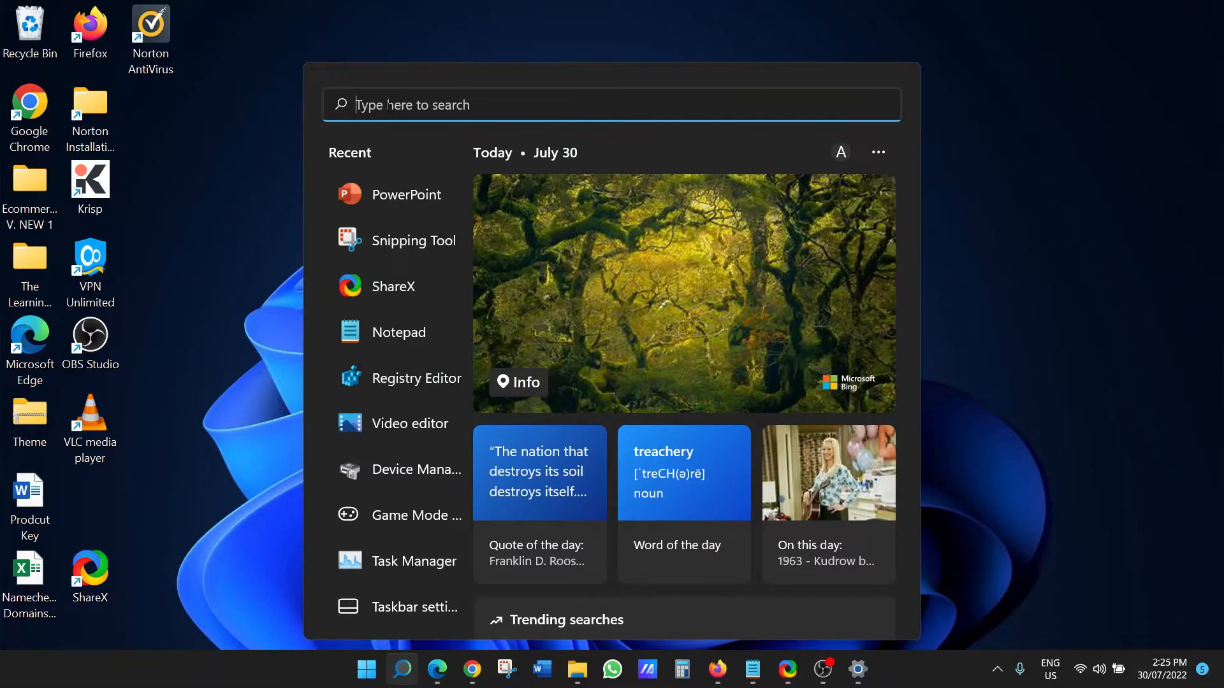
type("snipp")
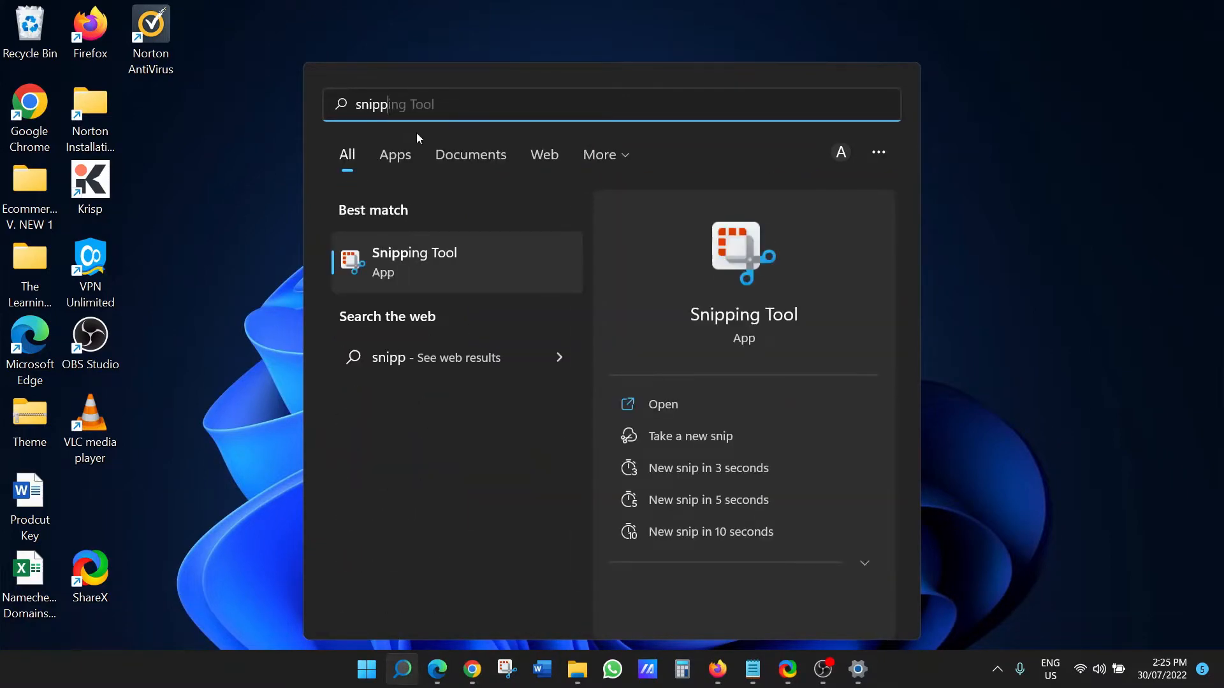
left_click(431, 276)
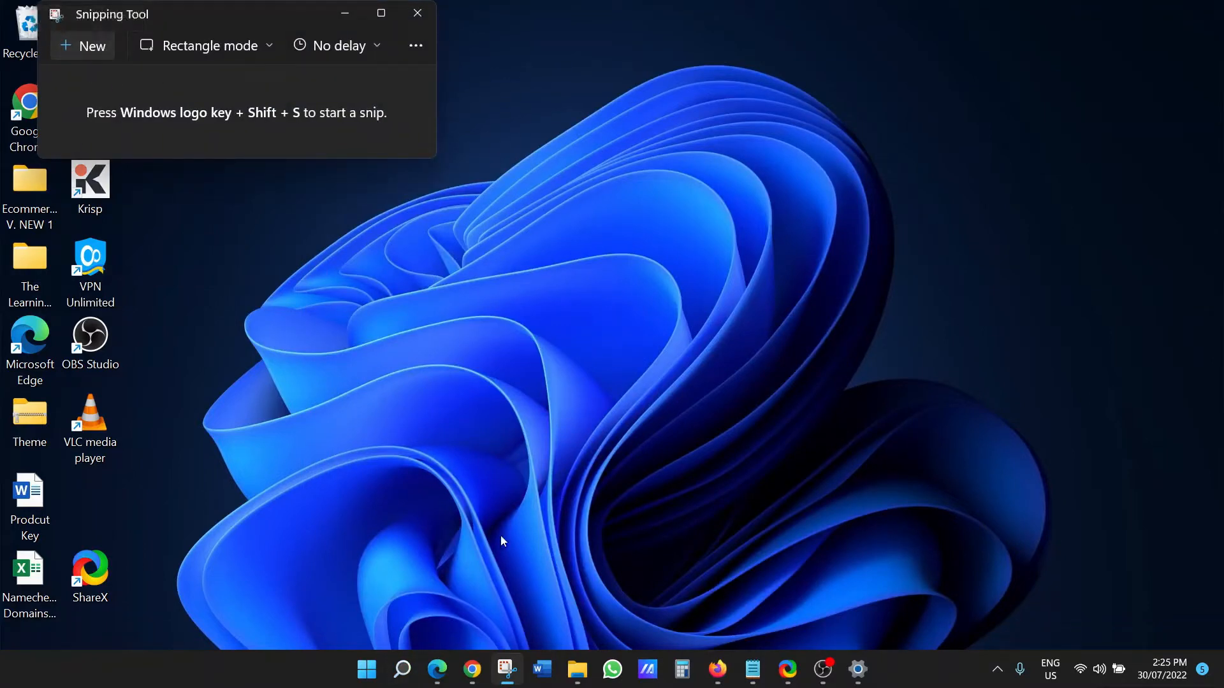
Step: Switch to the Elon Musk countersuit article in Edge, dismiss the subscription offer and bring the article's photo into view
mouse_move(438, 669)
left_click(501, 626)
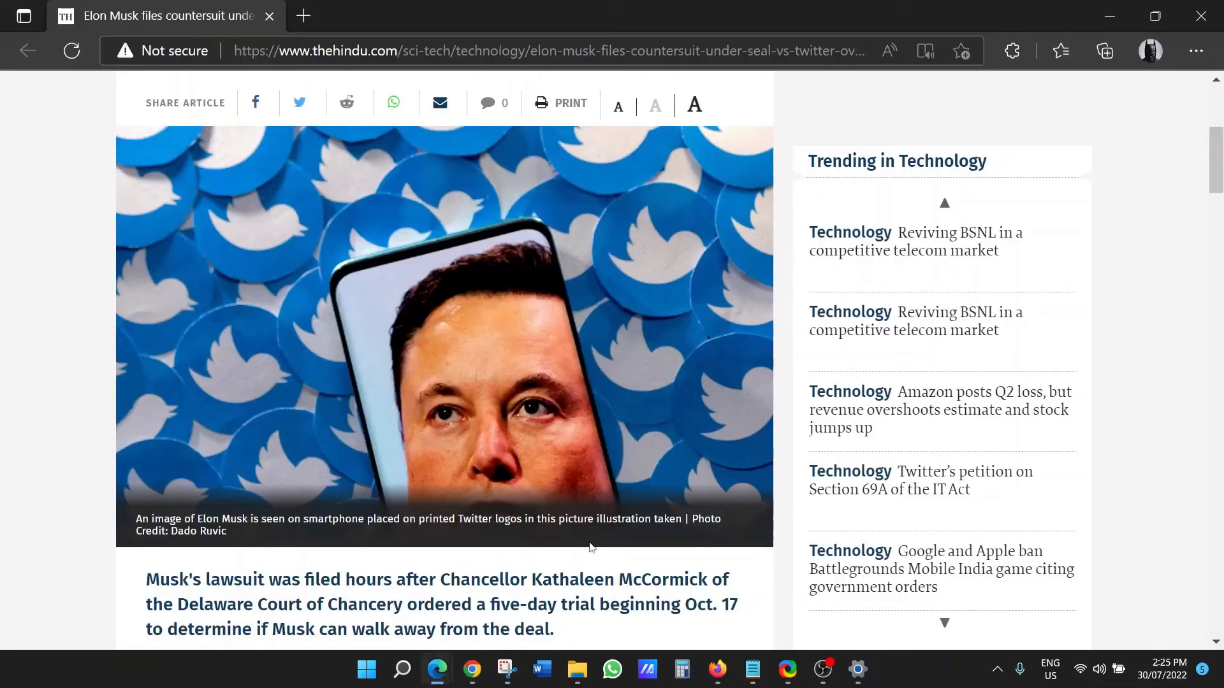
scroll(680, 346, "down", 5)
scroll(662, 344, "down", 2)
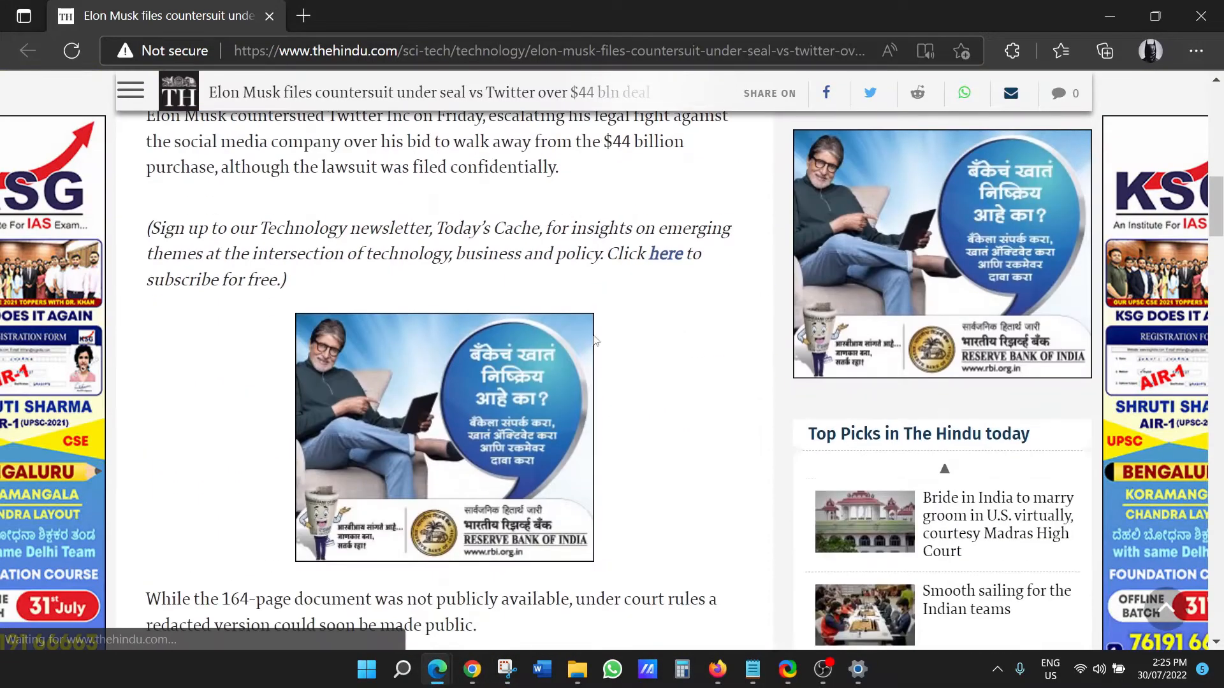
scroll(605, 338, "up", 8)
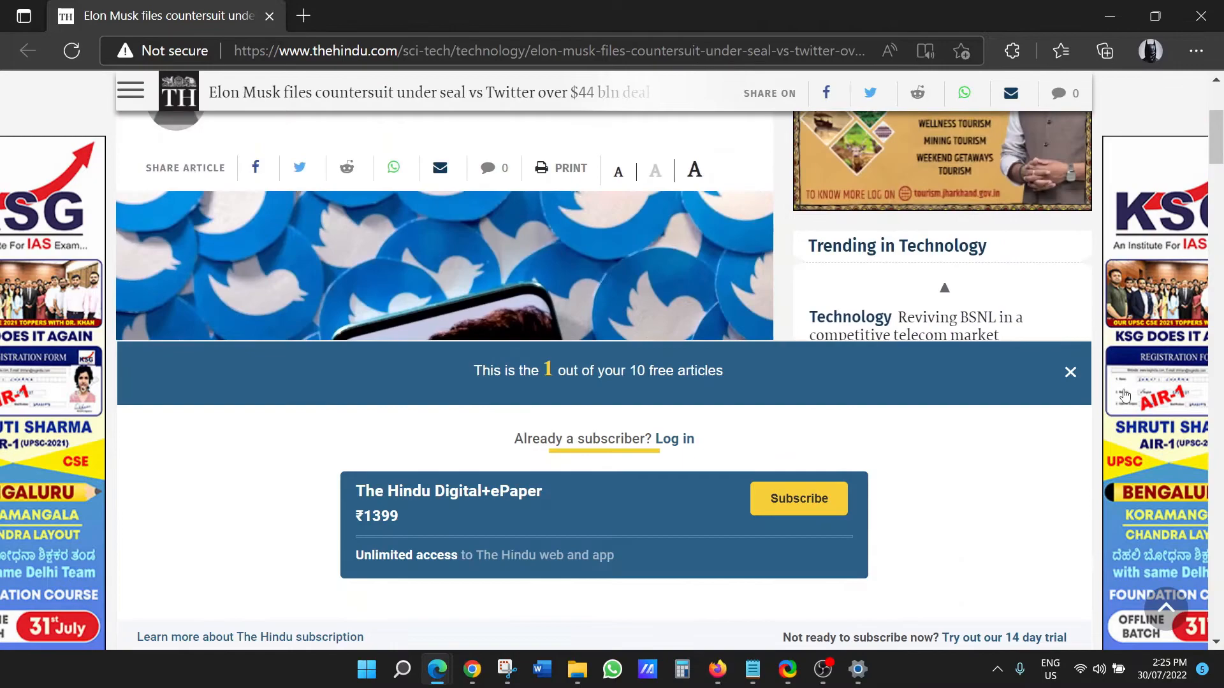
left_click(1070, 372)
scroll(522, 369, "up", 5)
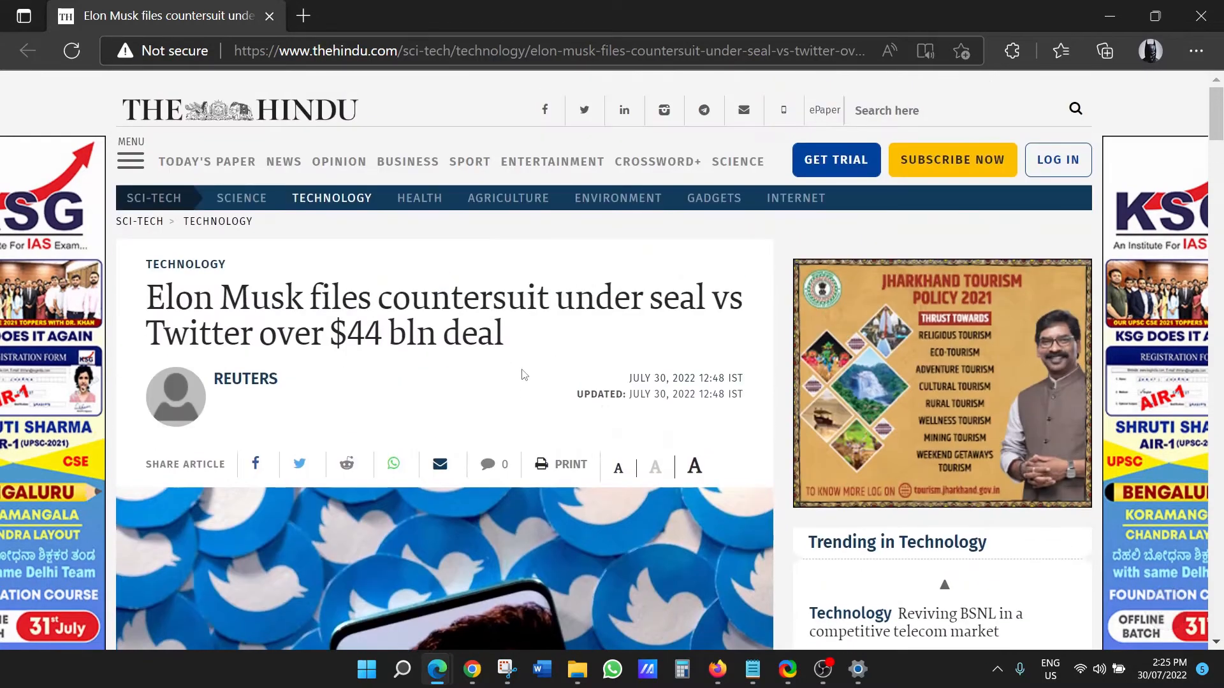
scroll(521, 374, "down", 15)
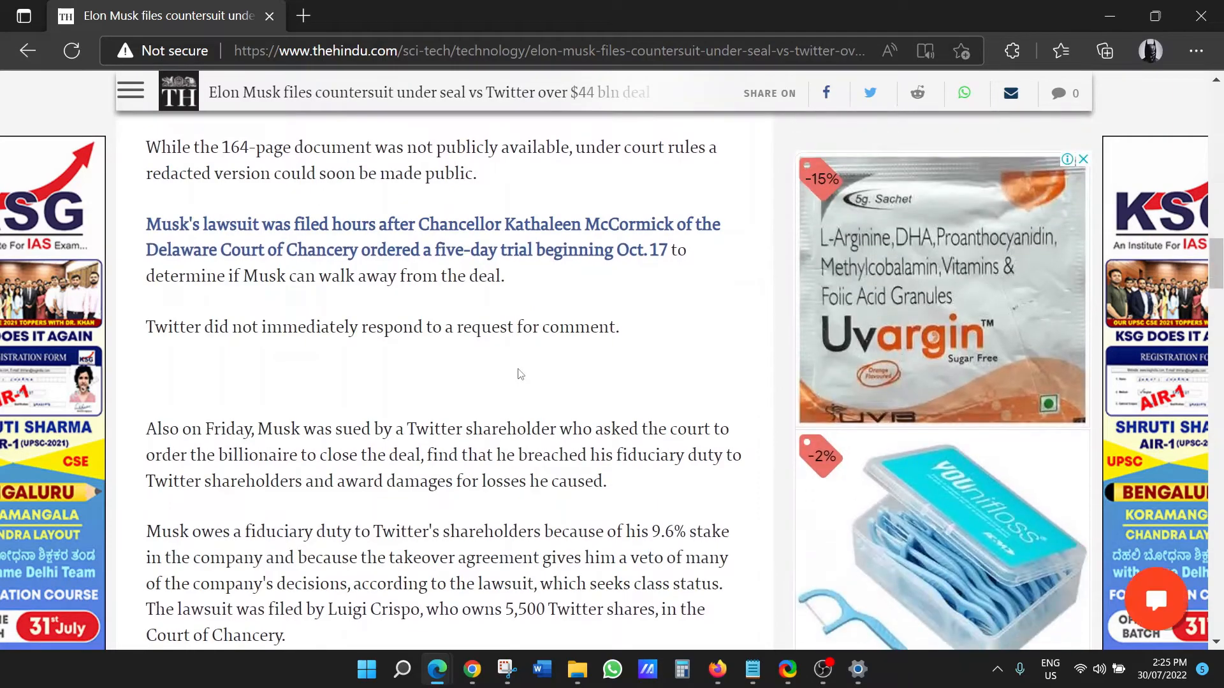
scroll(520, 374, "up", 8)
scroll(520, 374, "up", 9)
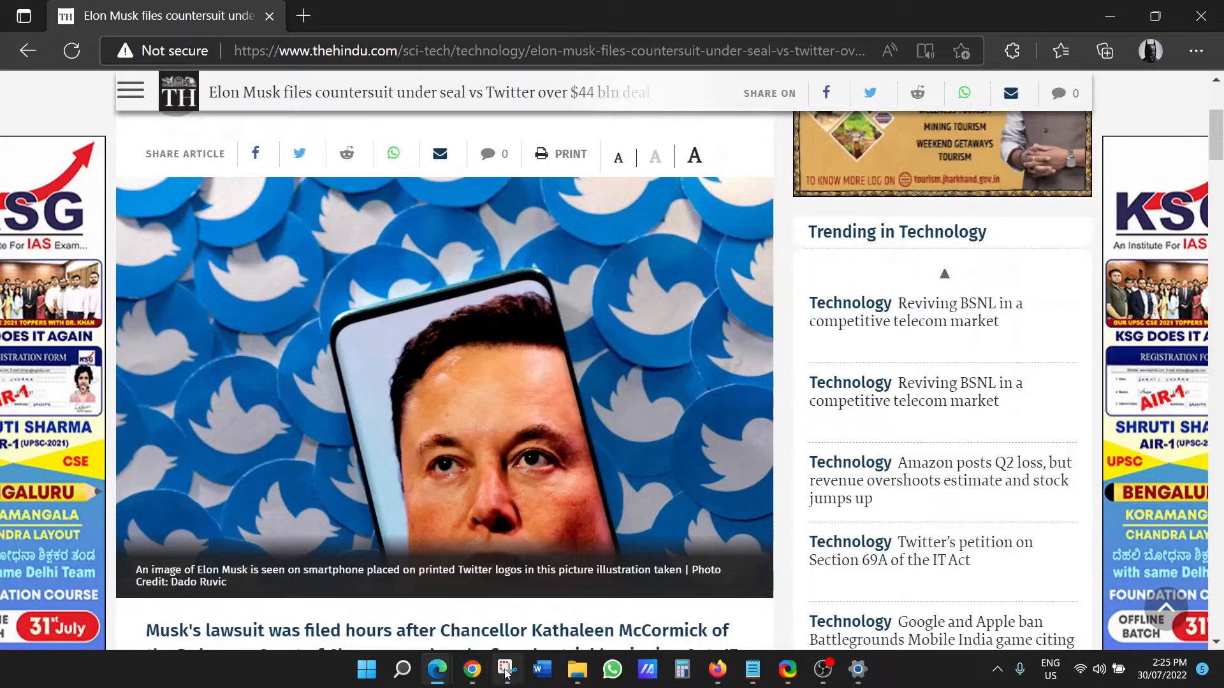
Step: Capture a rectangular snip of the article's photo and trending column with the Snipping Tool, and maximize the resulting snip window
mouse_move(507, 672)
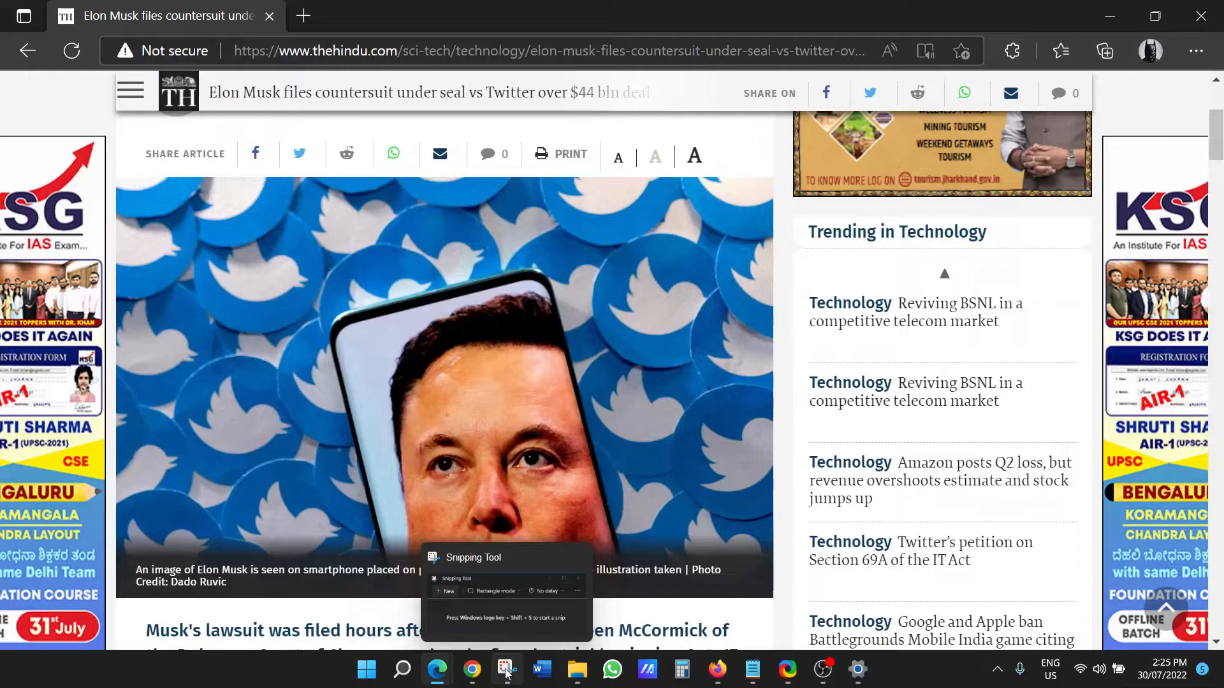
left_click(507, 673)
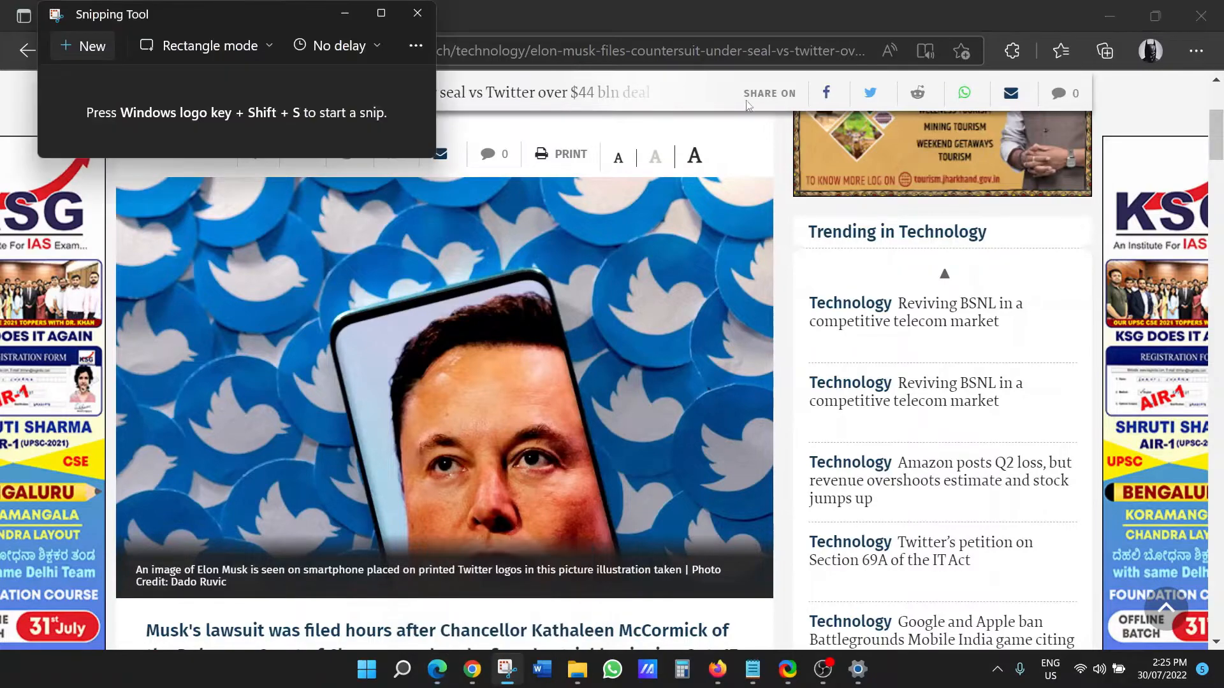
left_click(84, 49)
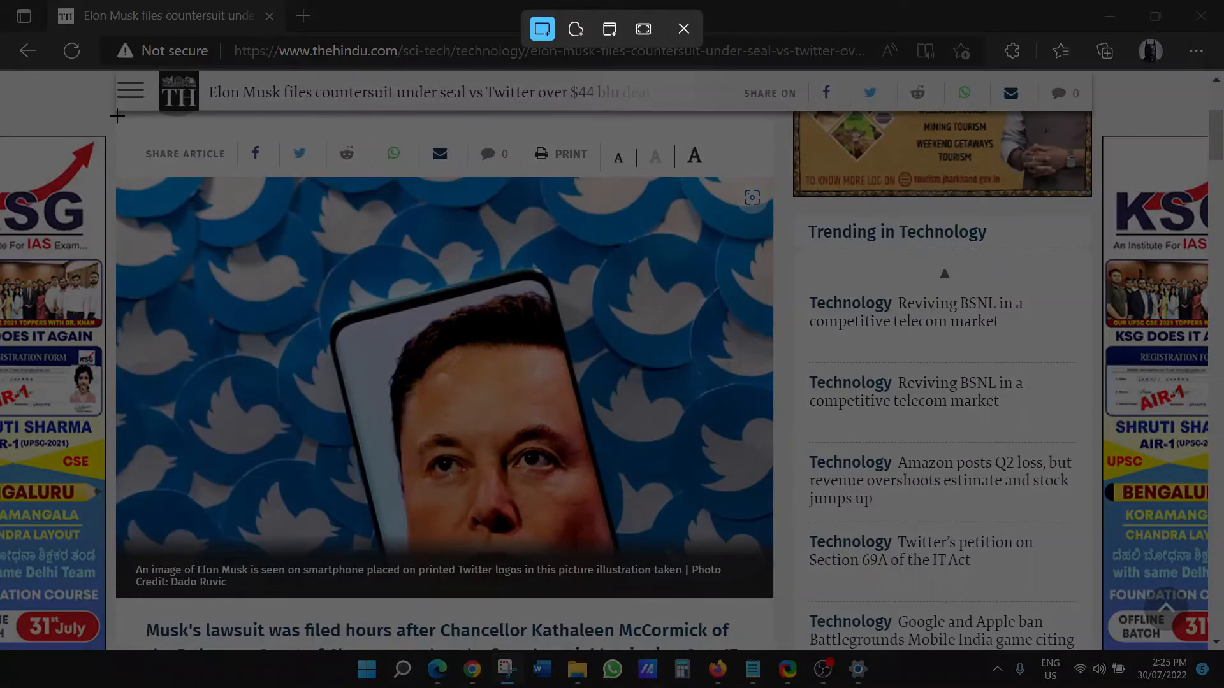
left_click_drag(116, 116, 1099, 649)
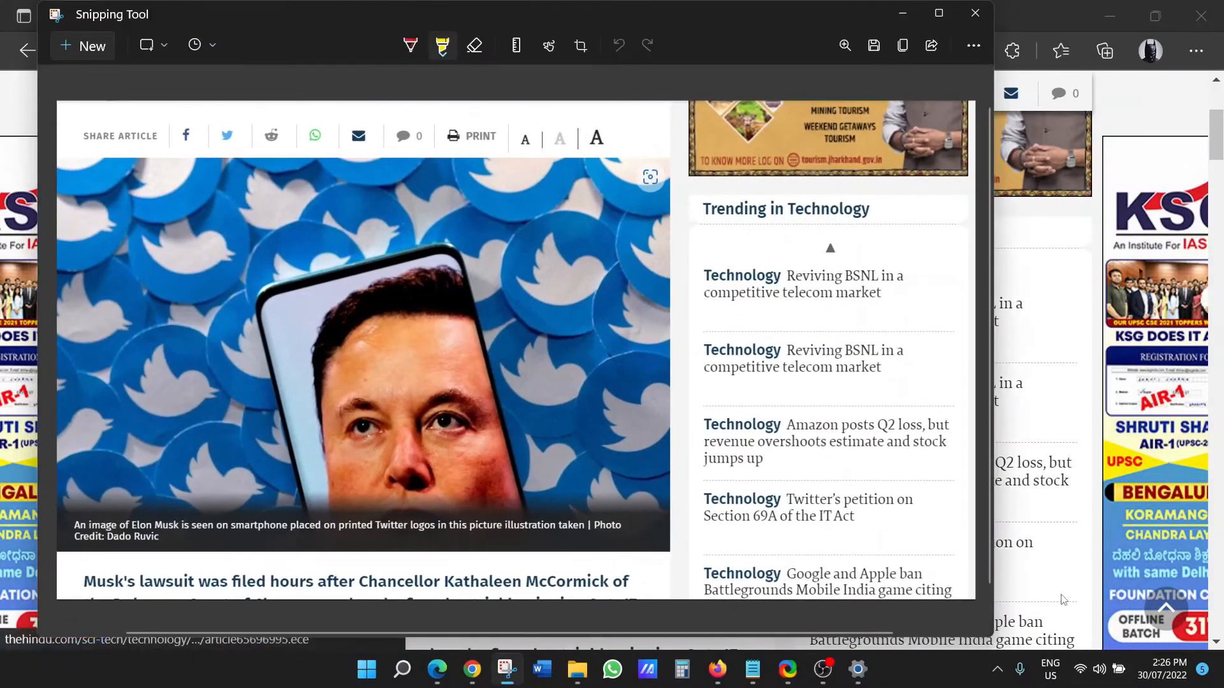
left_click(938, 12)
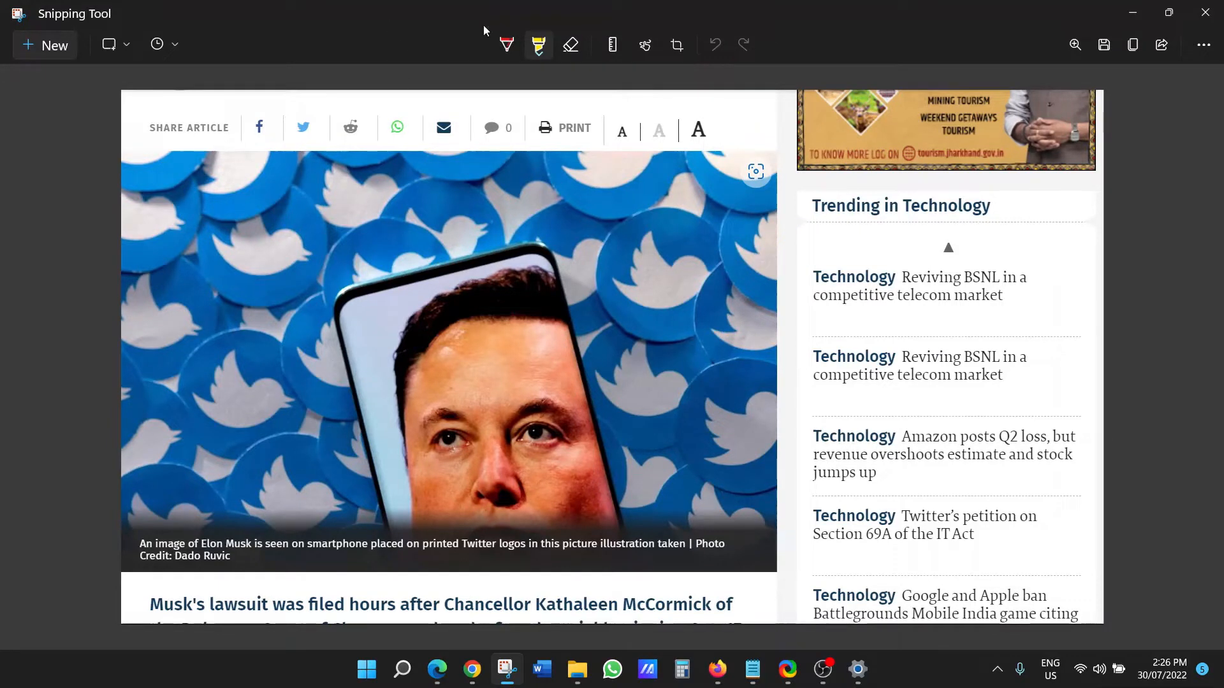
Step: Draw a red pen arrow on the snip pointing at the edge of the smartphone
left_click(510, 43)
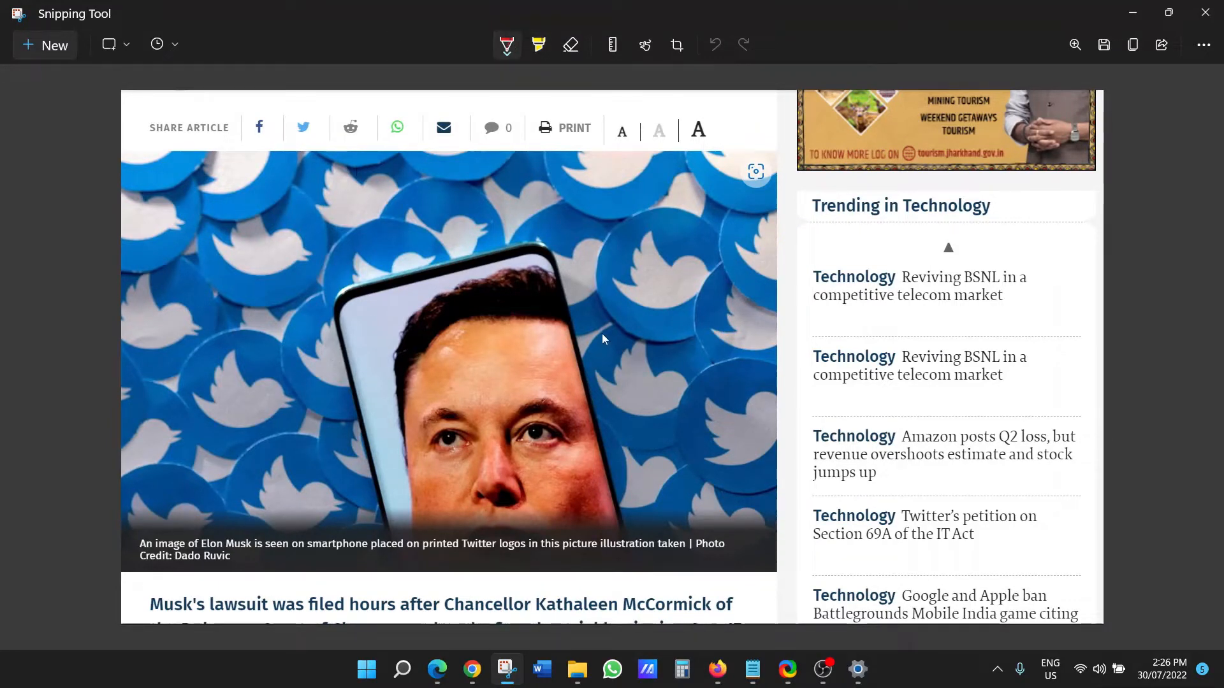
left_click_drag(608, 336, 752, 309)
left_click_drag(593, 343, 649, 349)
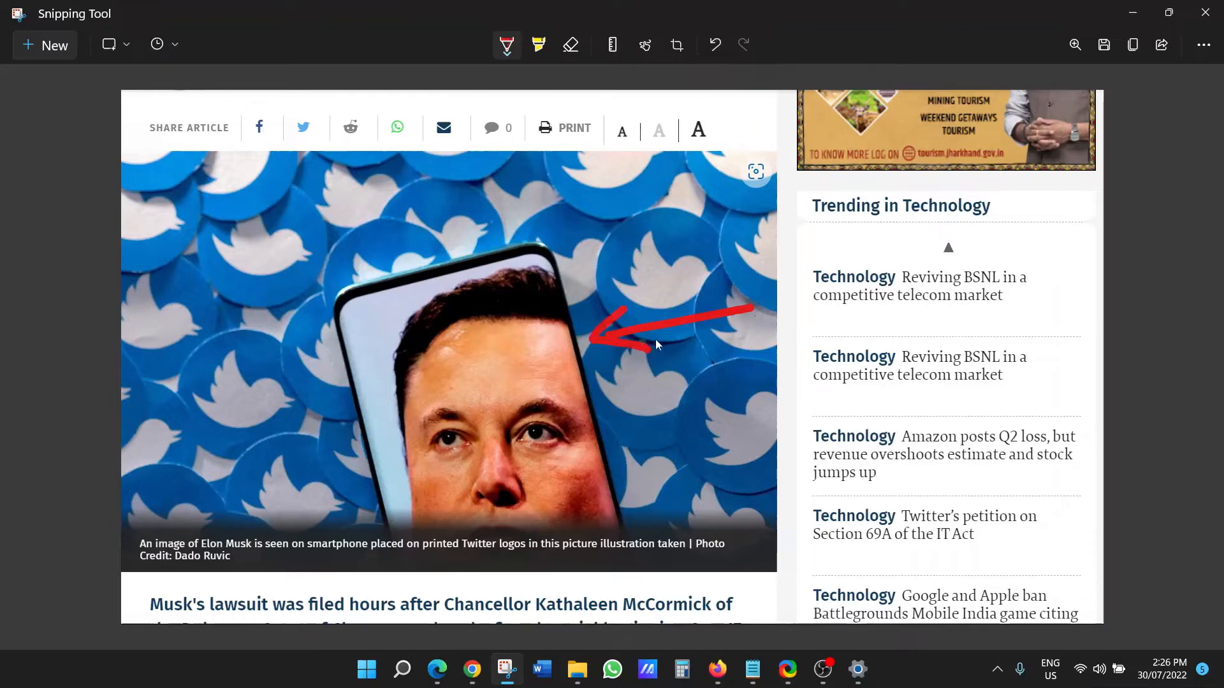
Step: Highlight the first "Reviving BSNL in a competitive telecom market" headline in yellow and select the eraser
left_click(538, 45)
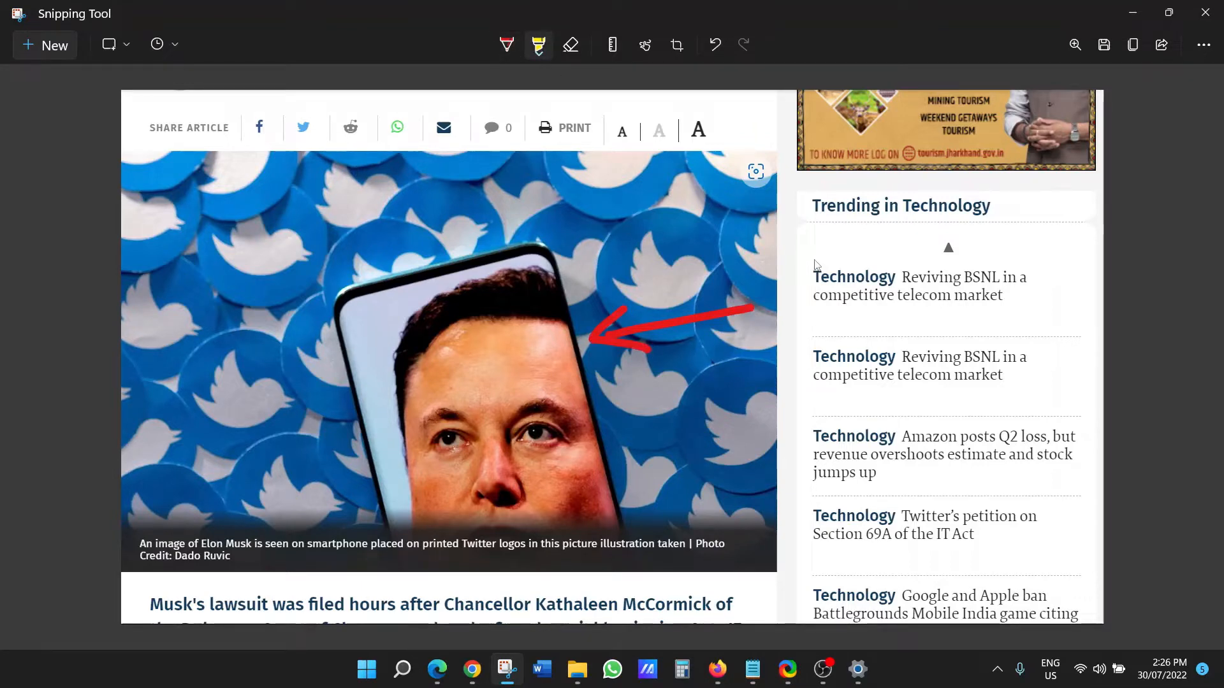
mouse_move(811, 258)
left_mouse_down()
mouse_move(857, 299)
mouse_move(1038, 311)
mouse_move(793, 269)
left_mouse_up()
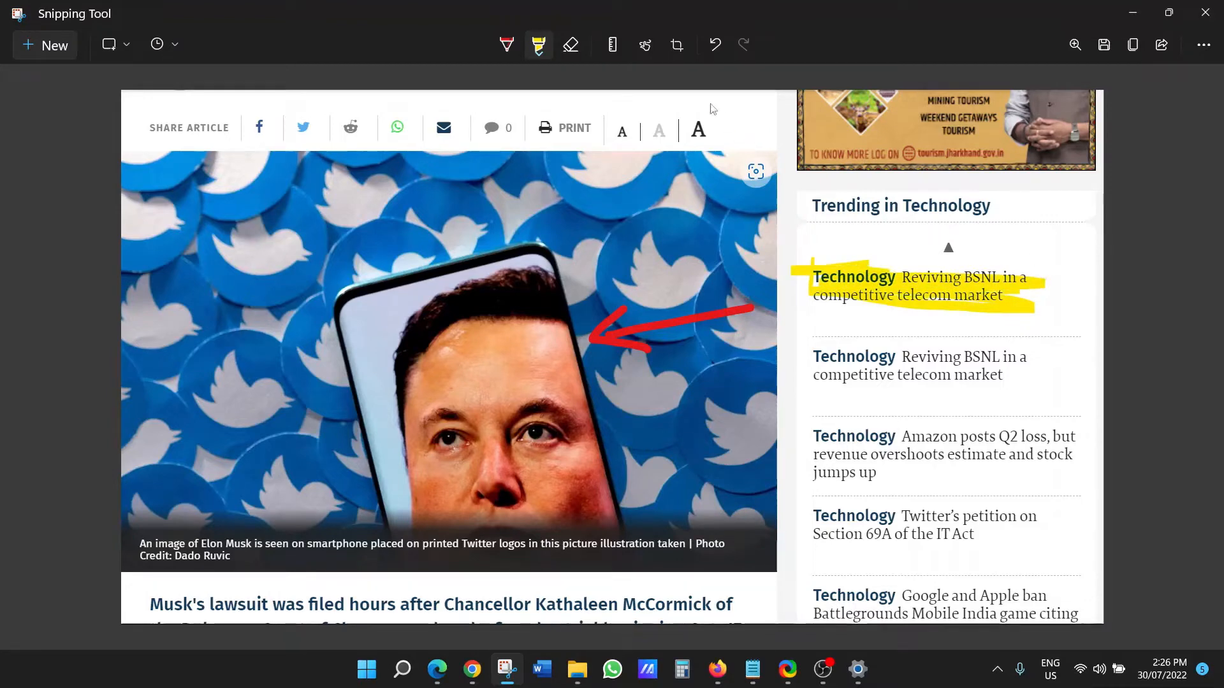
left_click(571, 44)
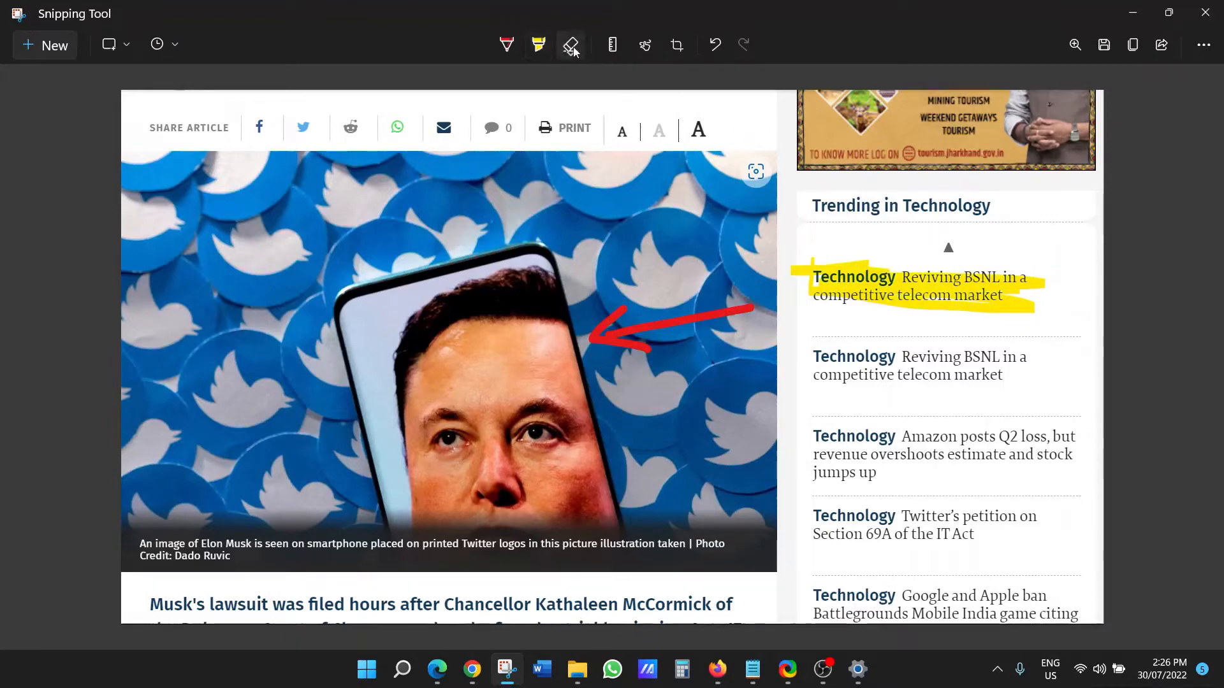
Step: Undo the yellow highlight and the red arrowhead, and place the ruler horizontally across the lower part of the snip
left_click(613, 47)
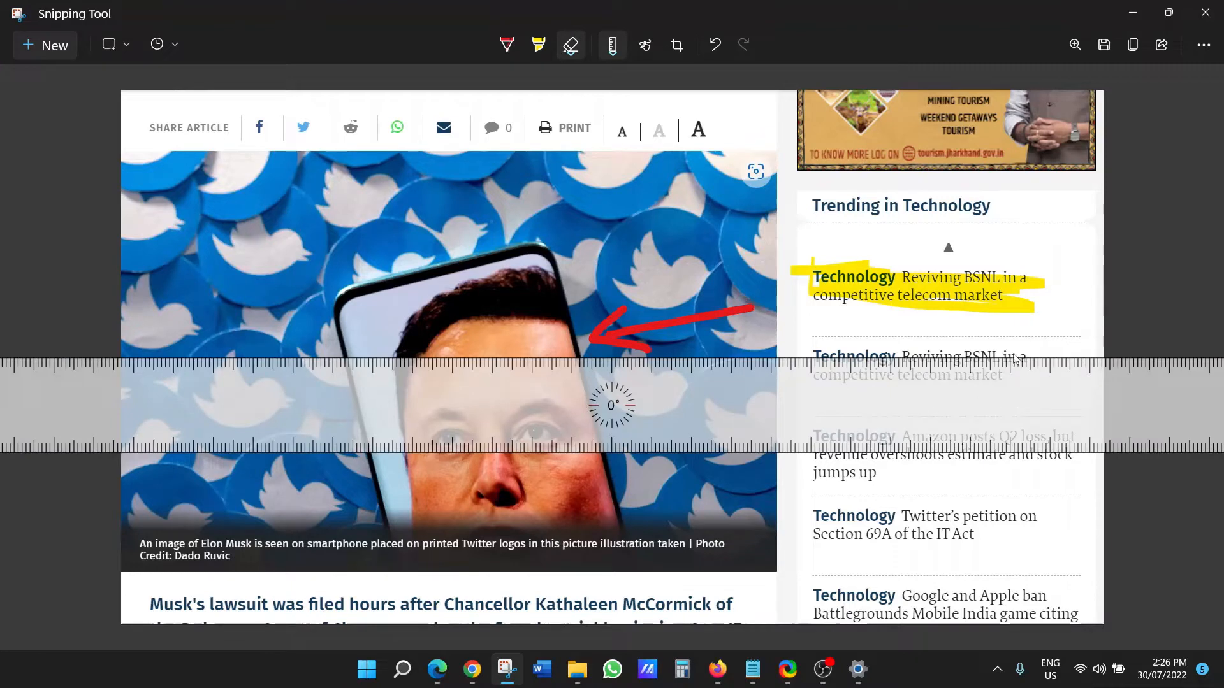
key("ctrl+z")
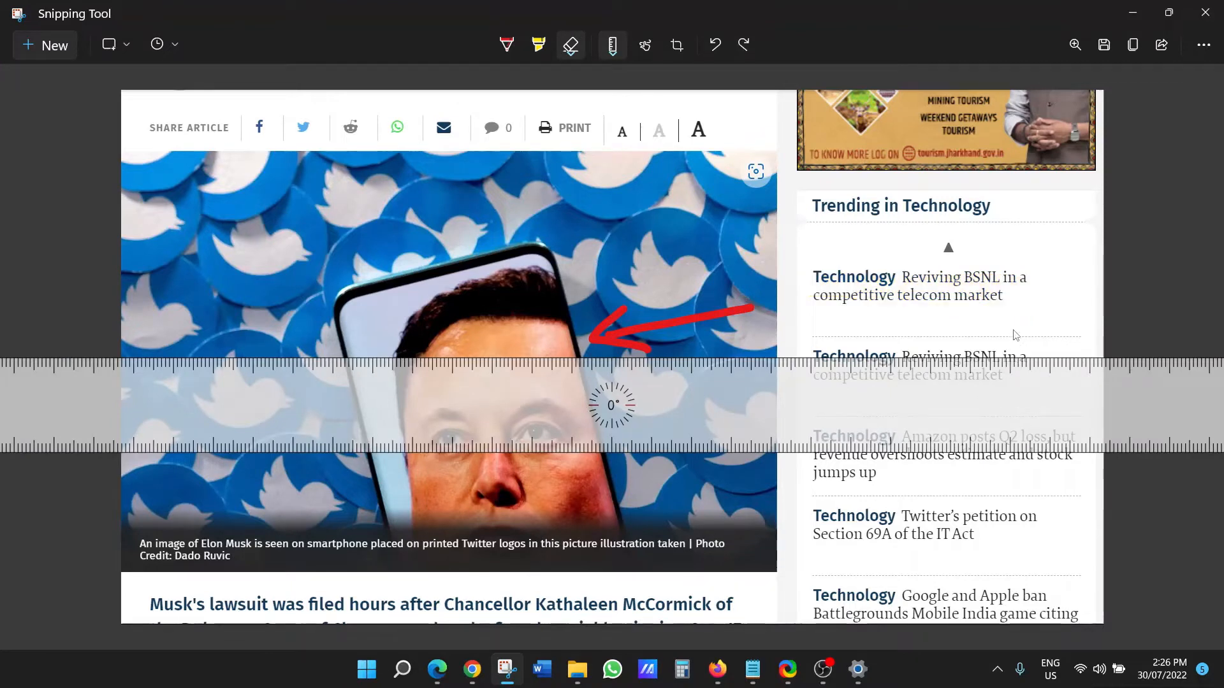
left_click(722, 49)
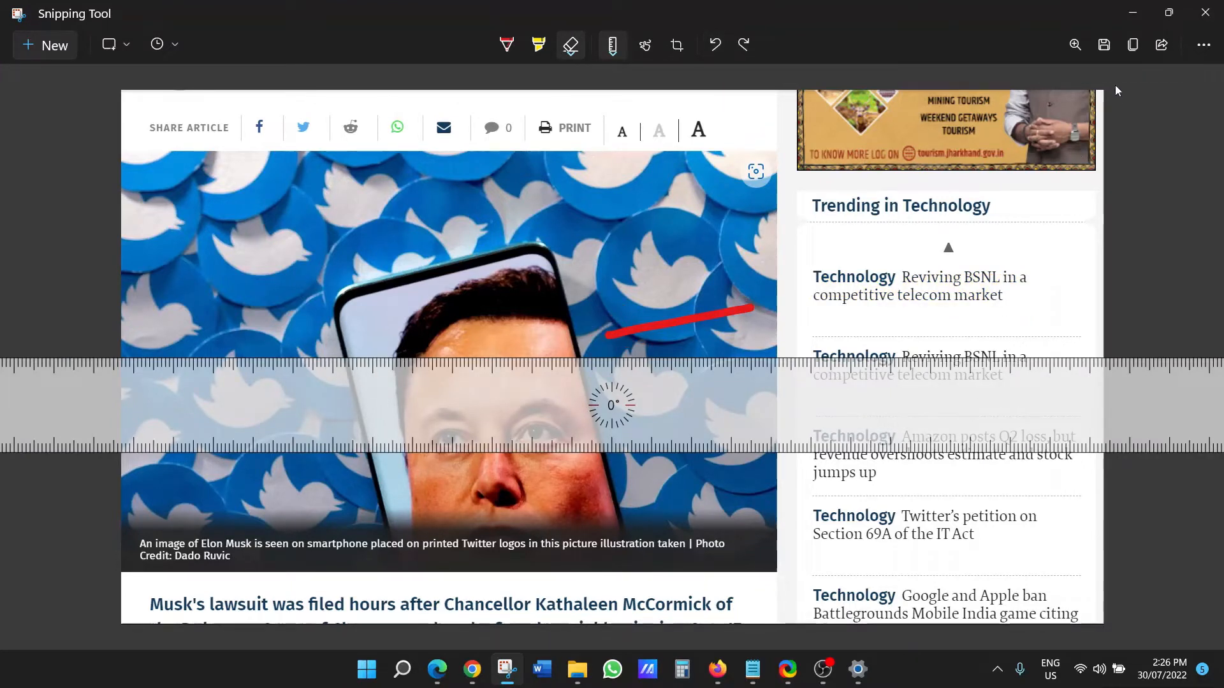
left_click_drag(824, 390, 894, 559)
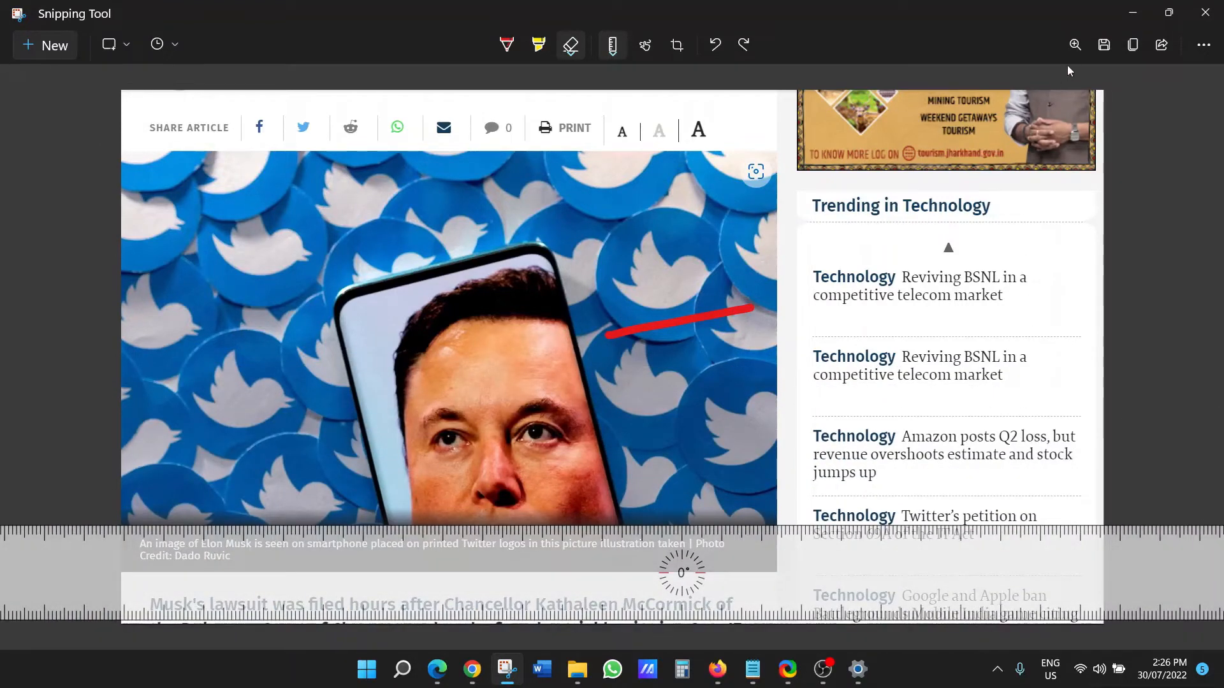
Step: Save the snip as a PNG in the Downloads folder under the suggested file name and close the Snipping Tool
left_click(1107, 49)
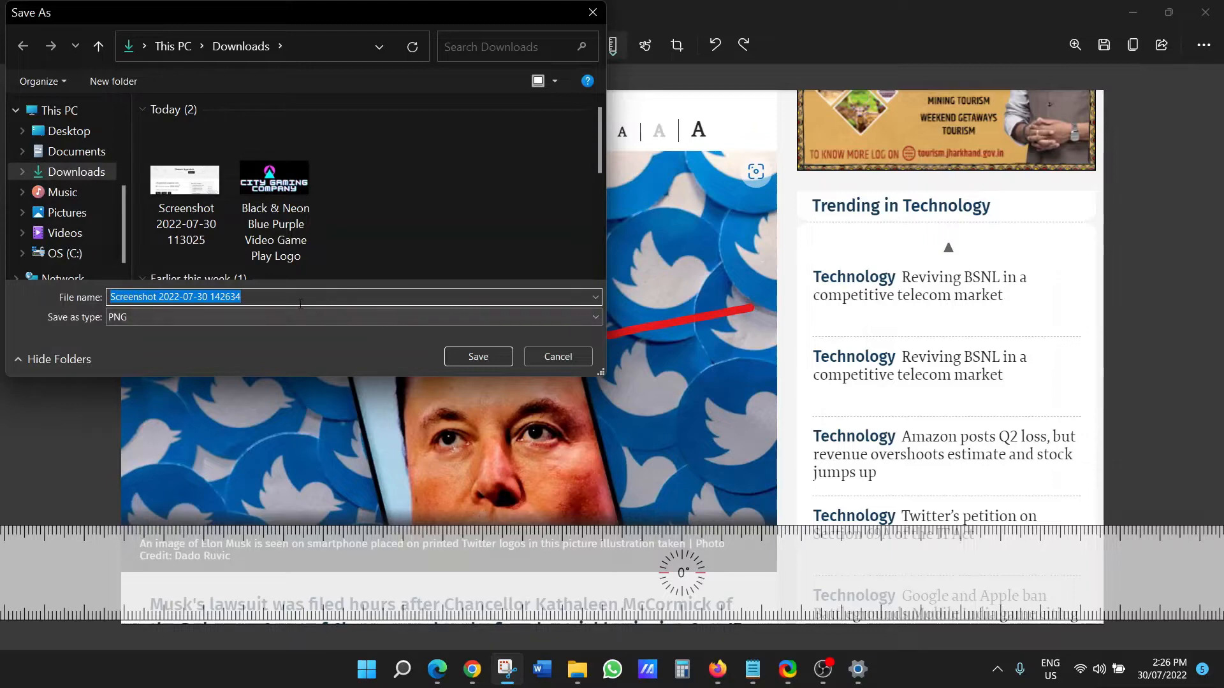
left_click(486, 357)
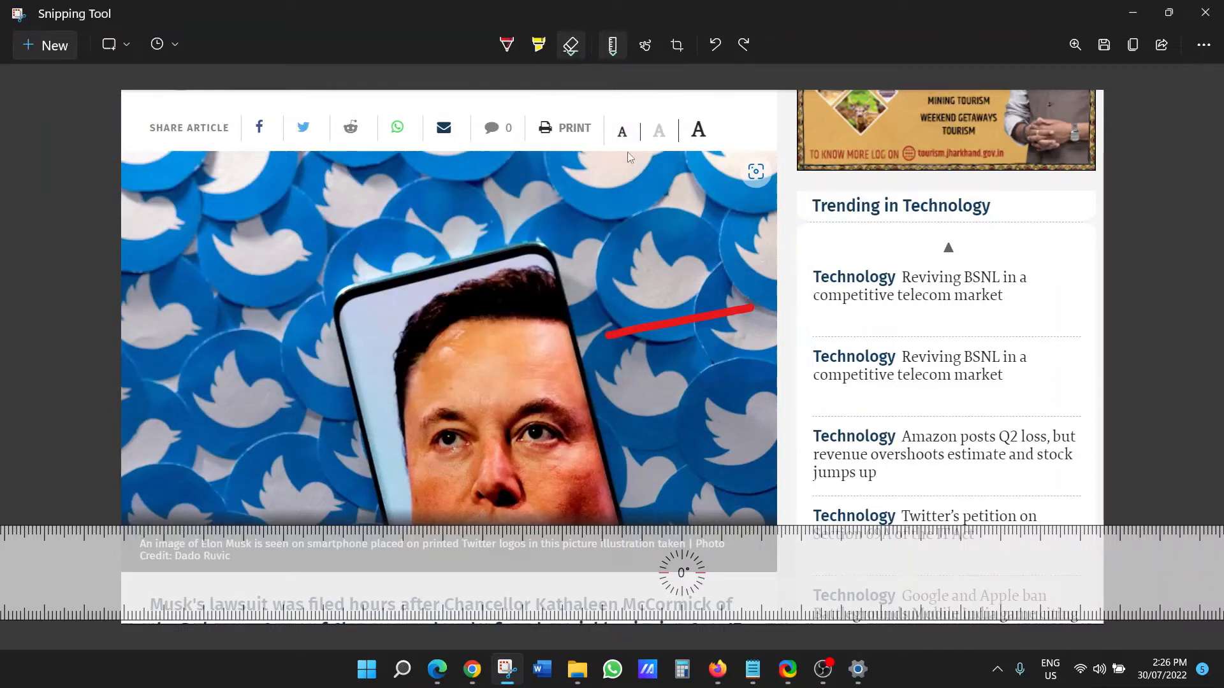
left_click(1206, 19)
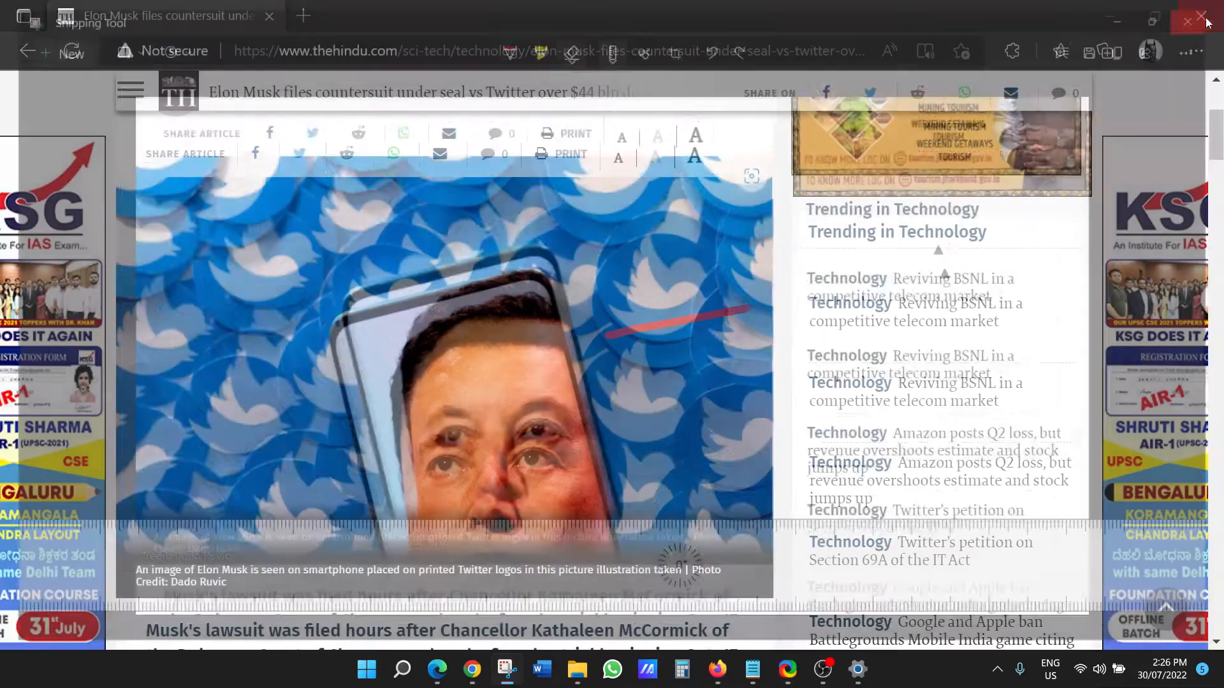
Step: Open the saved screenshot from the Downloads folder in File Explorer to check it
mouse_move(577, 669)
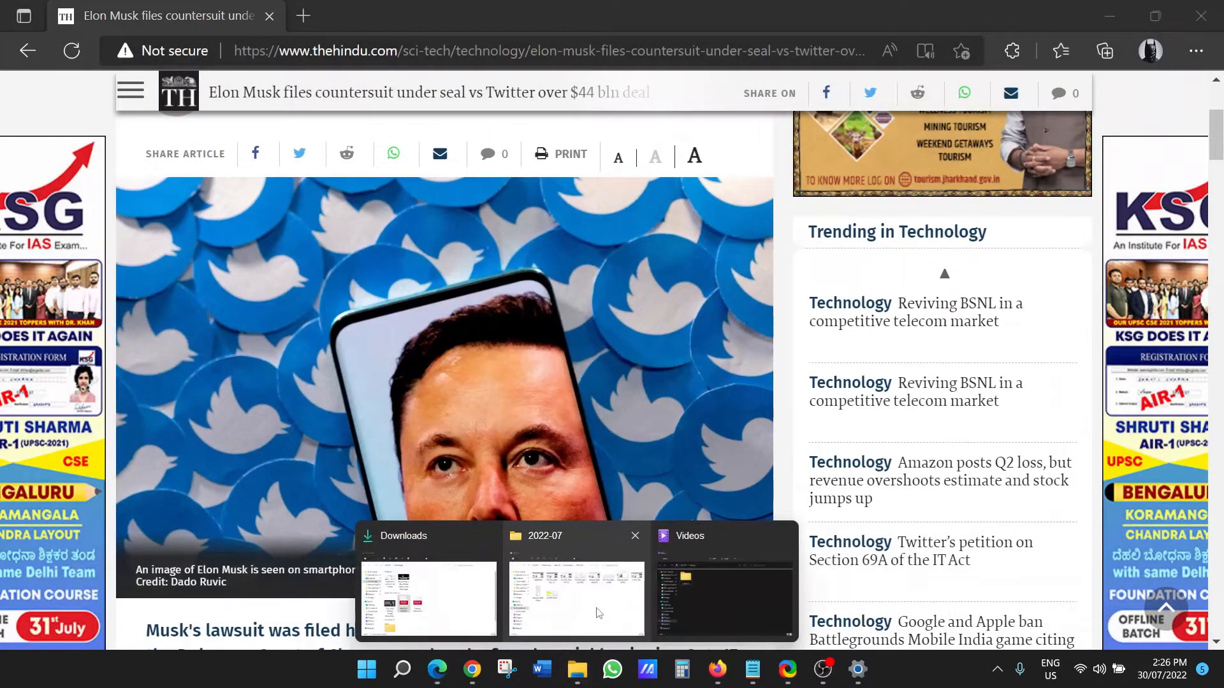
left_click(429, 598)
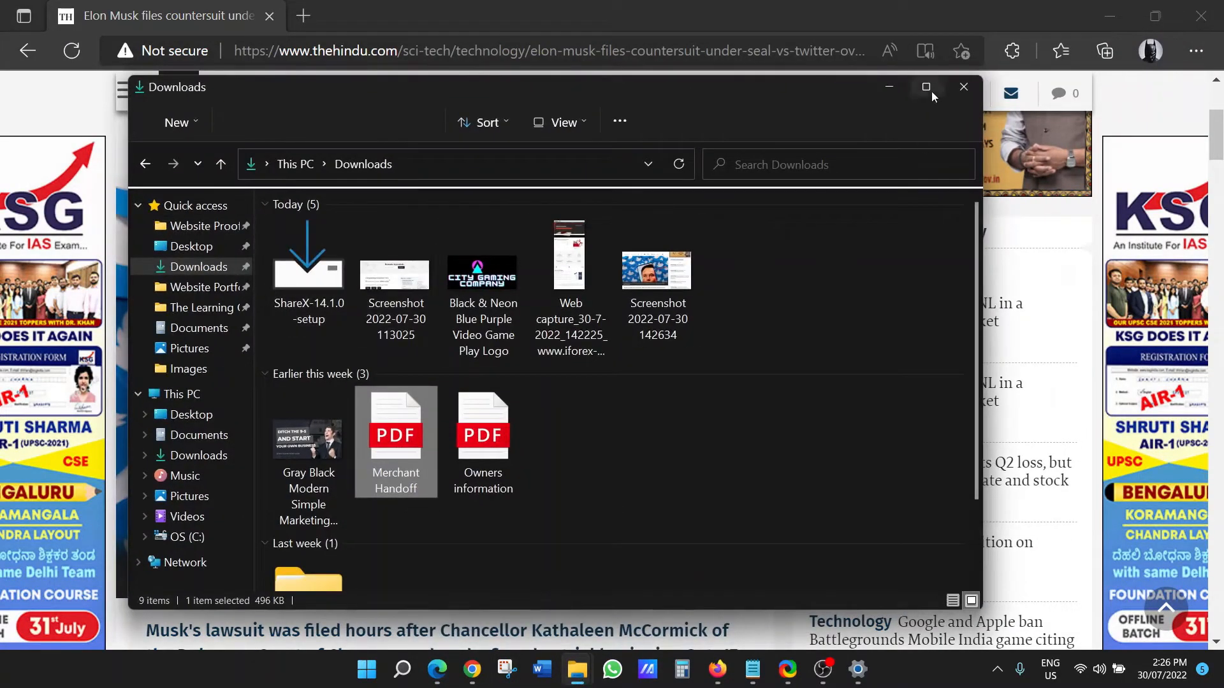
left_click(931, 91)
double_click(540, 204)
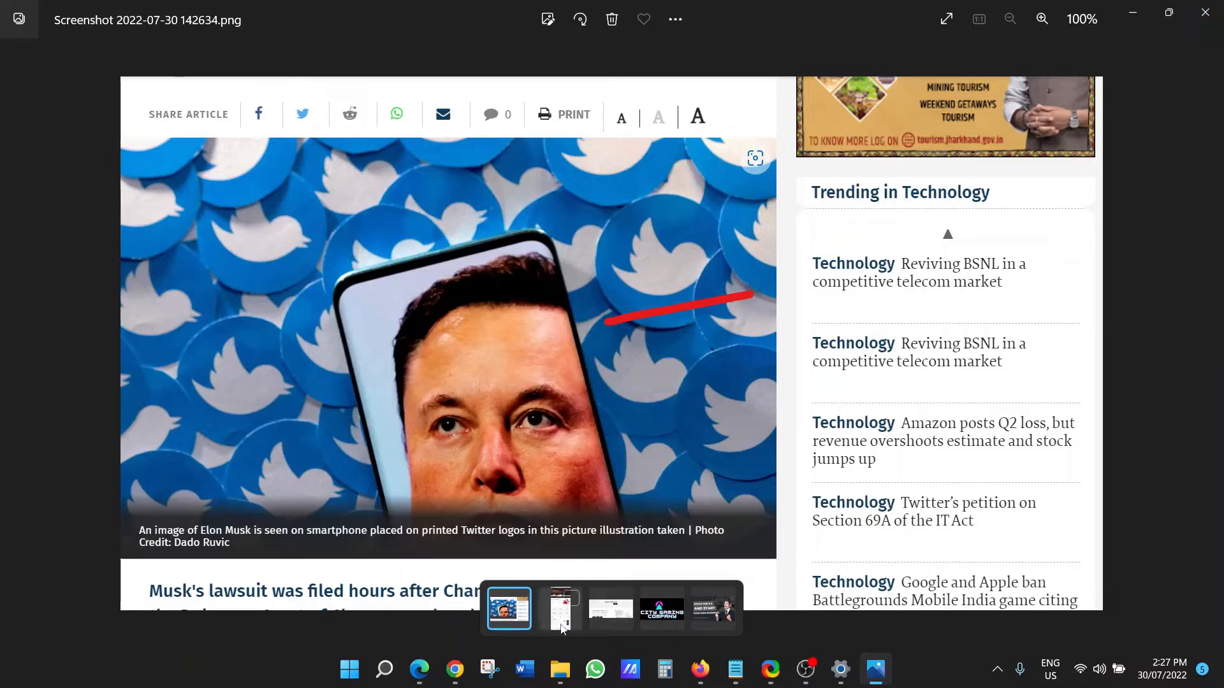
Step: Switch back to the Elon Musk article in Edge and show the text below its photo
mouse_move(431, 679)
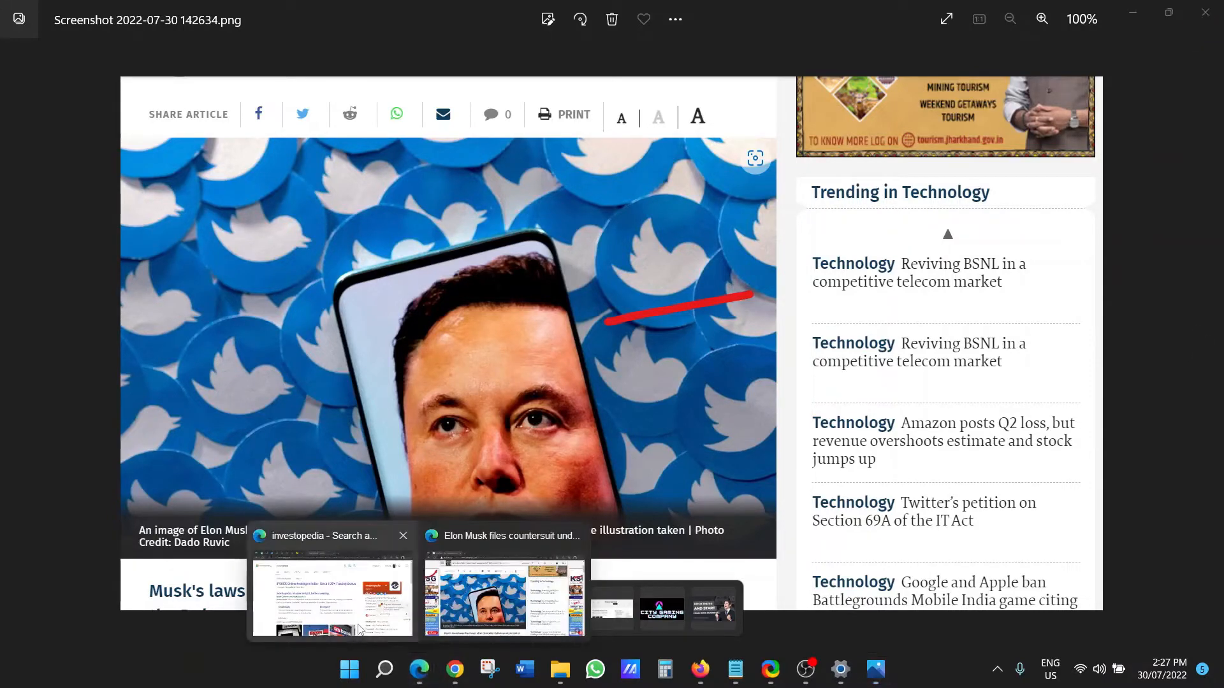
left_click(391, 595)
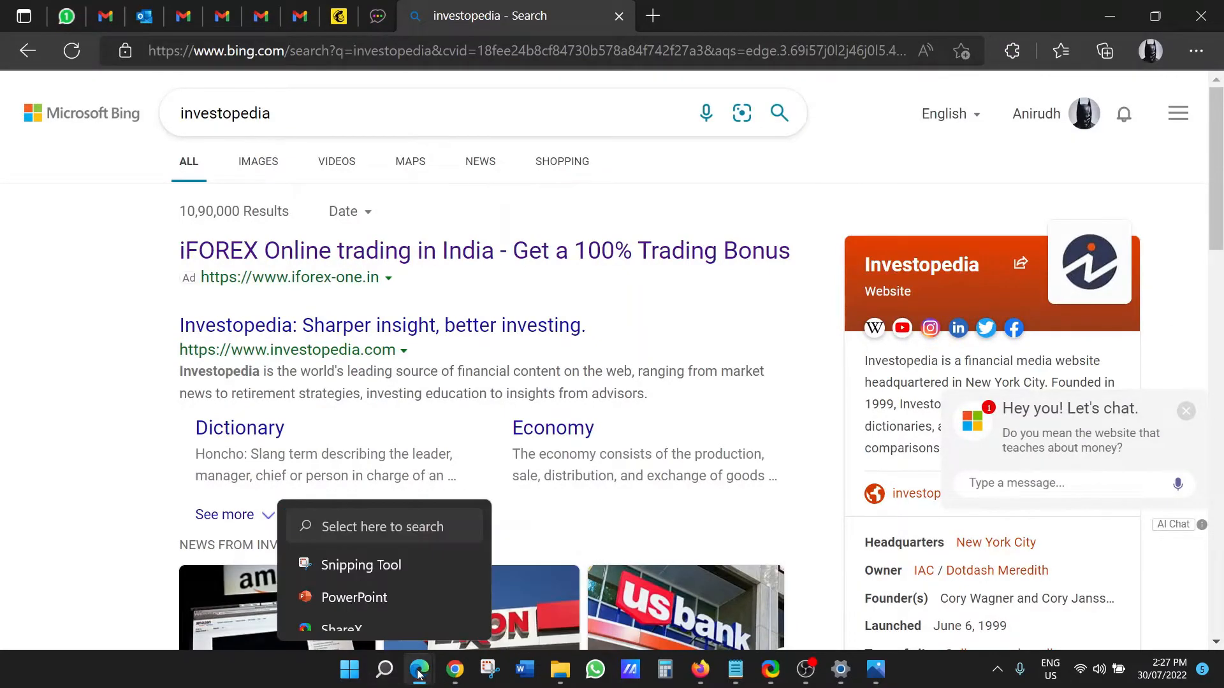
mouse_move(421, 670)
left_click(474, 615)
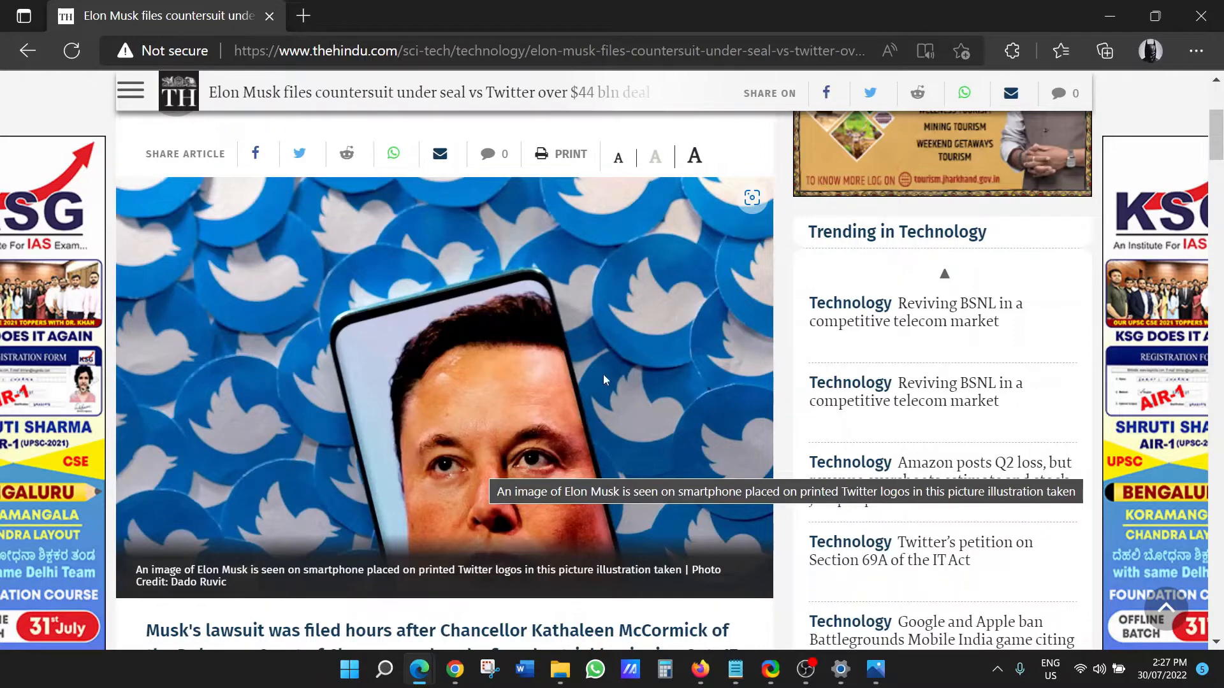
scroll(592, 375, "down", 10)
scroll(586, 370, "up", 3)
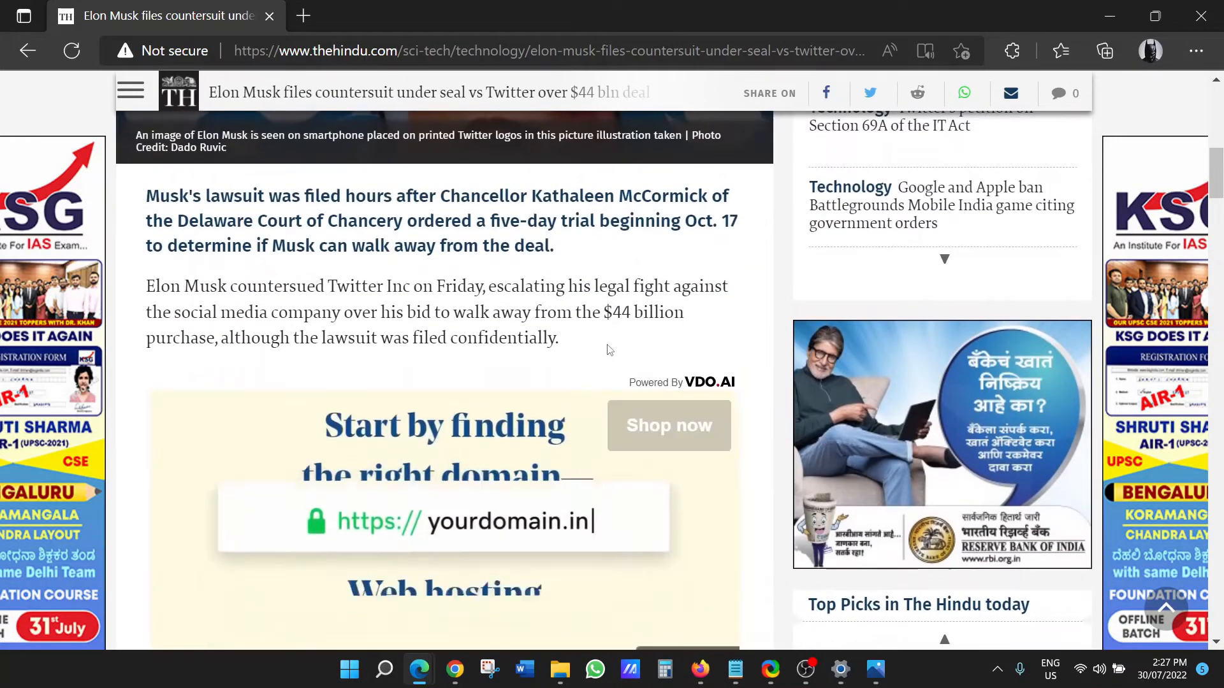
Step: Use Edge's Web capture to select an area covering the article photo and most of the Trending in Technology list
right_click(601, 346)
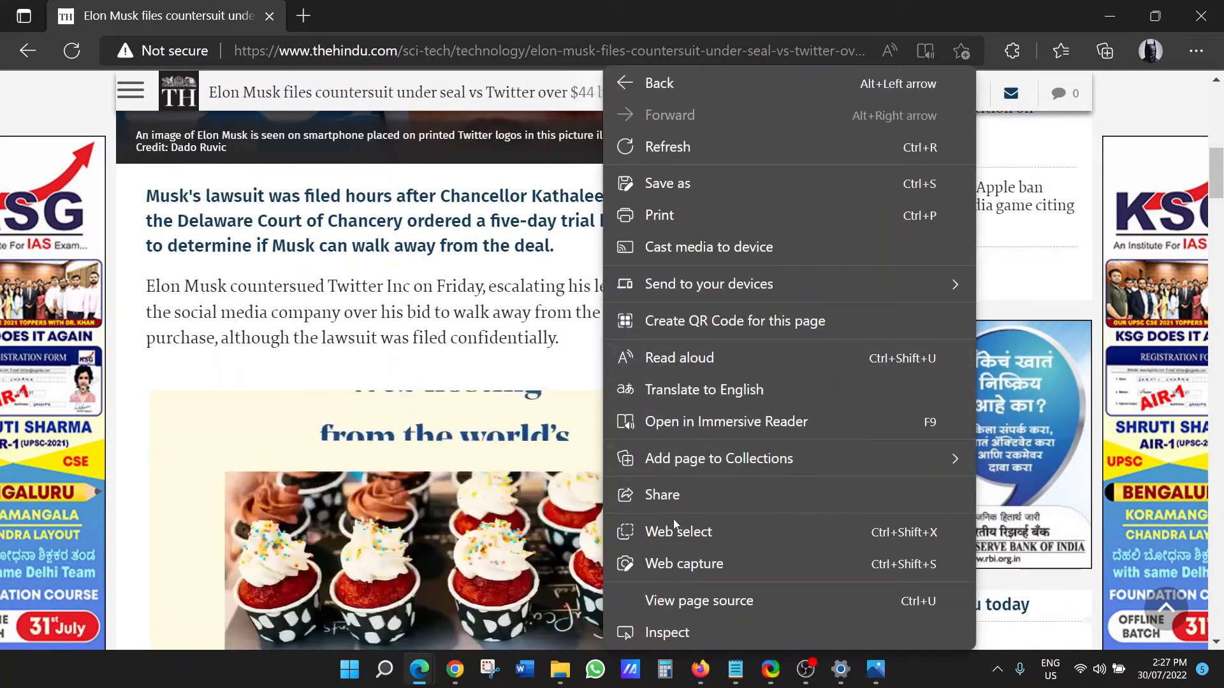
left_click(674, 562)
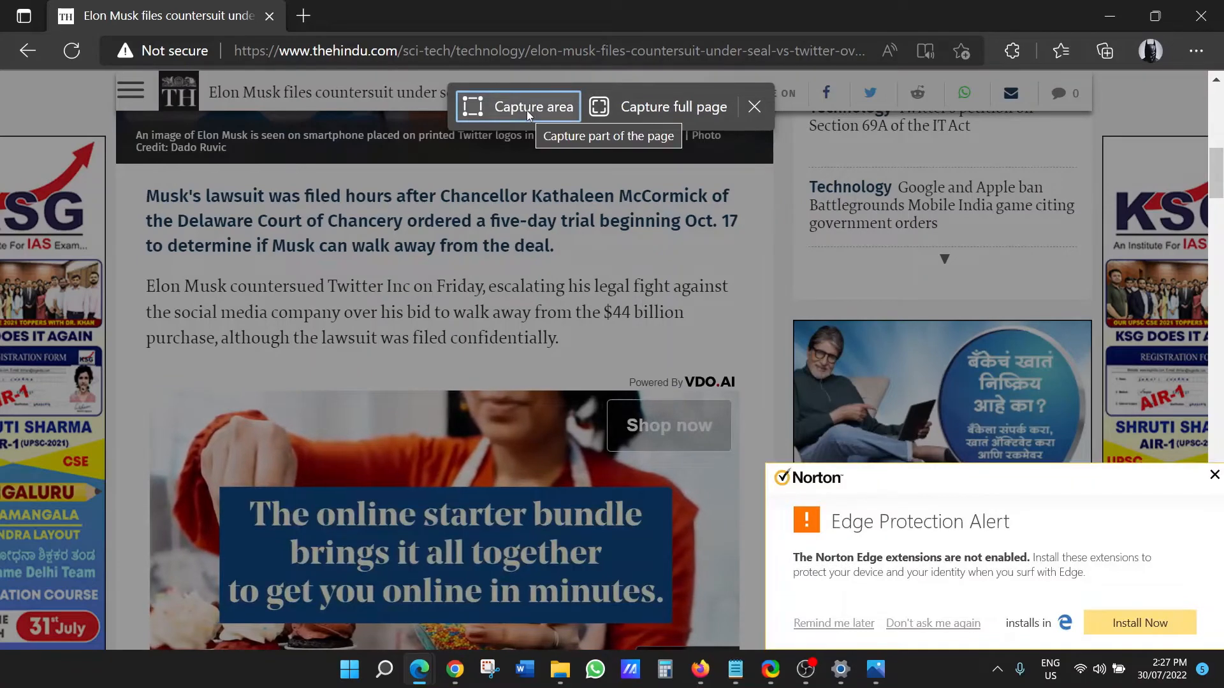
scroll(527, 285, "up", 4)
scroll(527, 285, "up", 3)
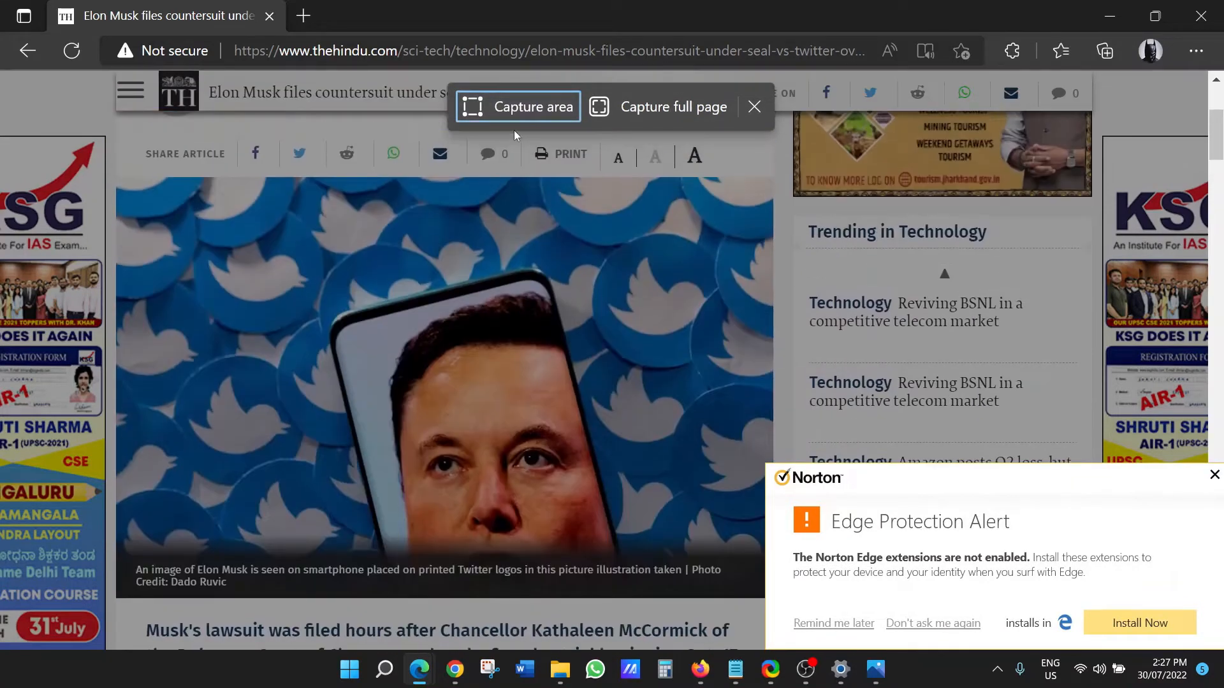
left_click(1214, 475)
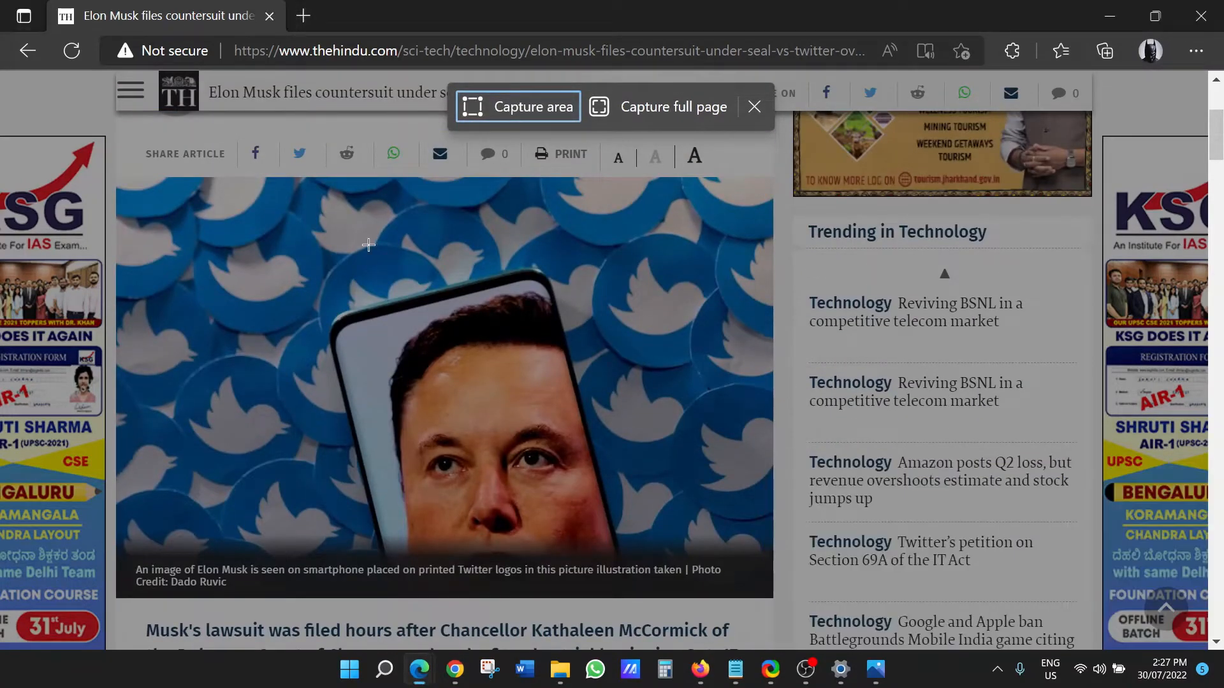
left_click_drag(120, 127, 1047, 592)
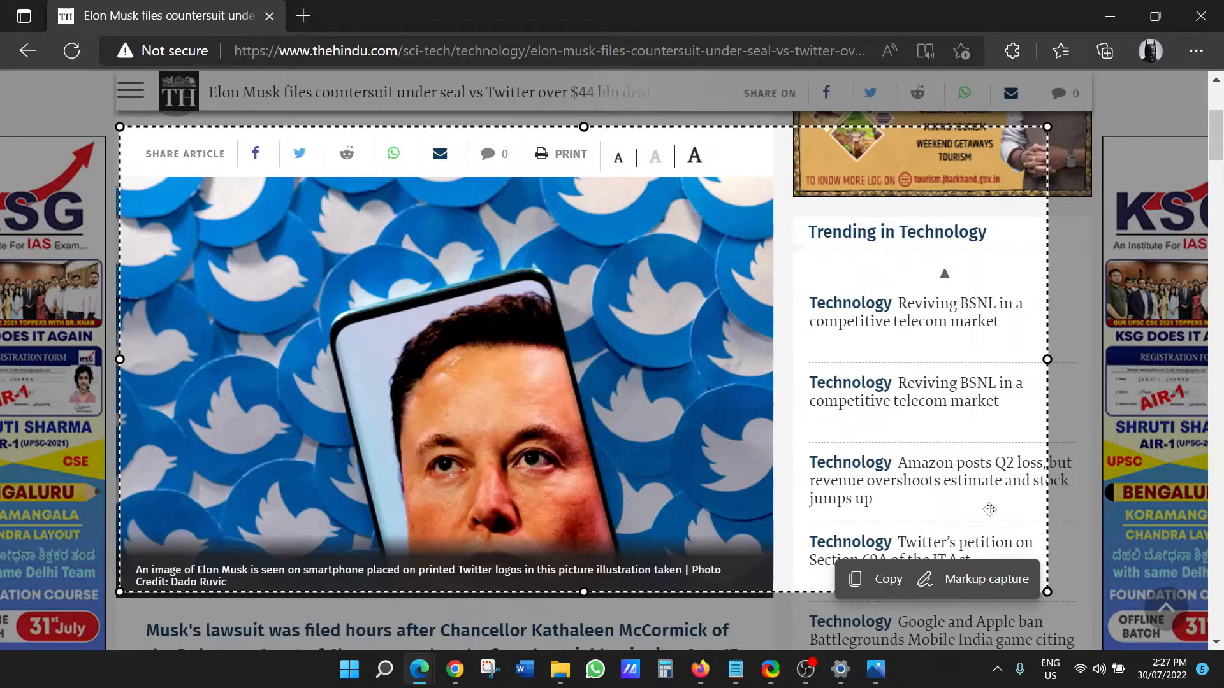
Step: Mark up the captured area with a hand-drawn bright green arrow beside the phone in the photo, and close the capture without saving
left_click(965, 580)
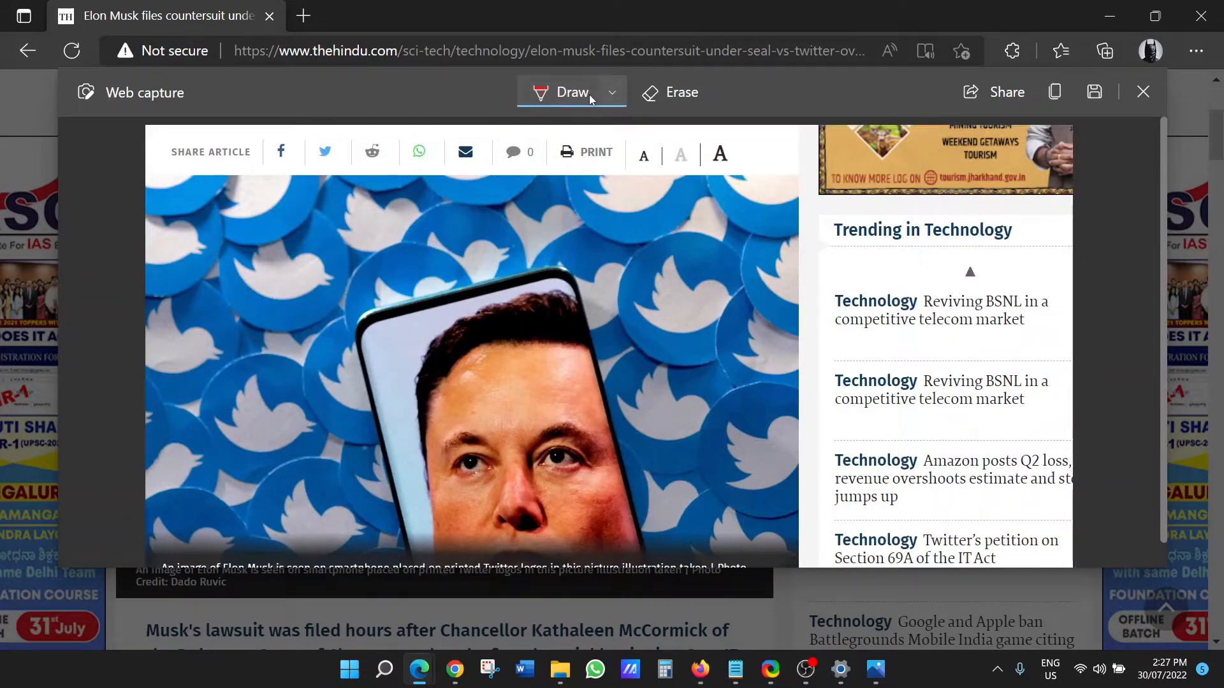
left_click(613, 94)
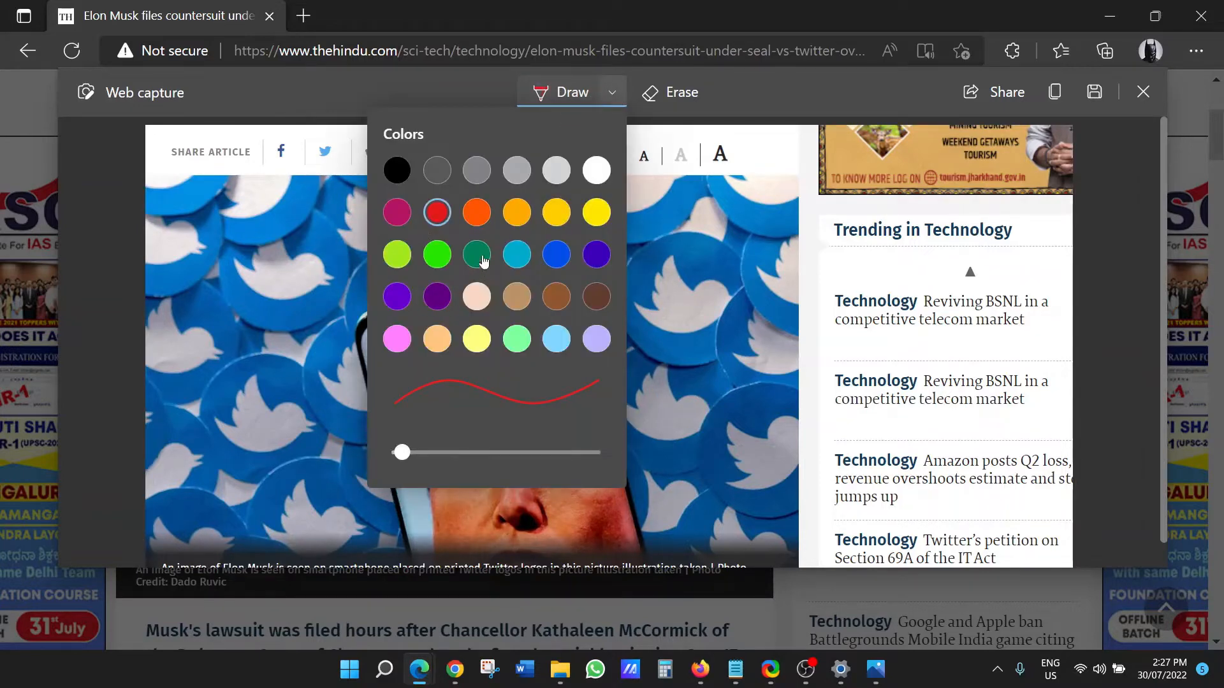
left_click(437, 254)
left_click_drag(648, 280, 756, 223)
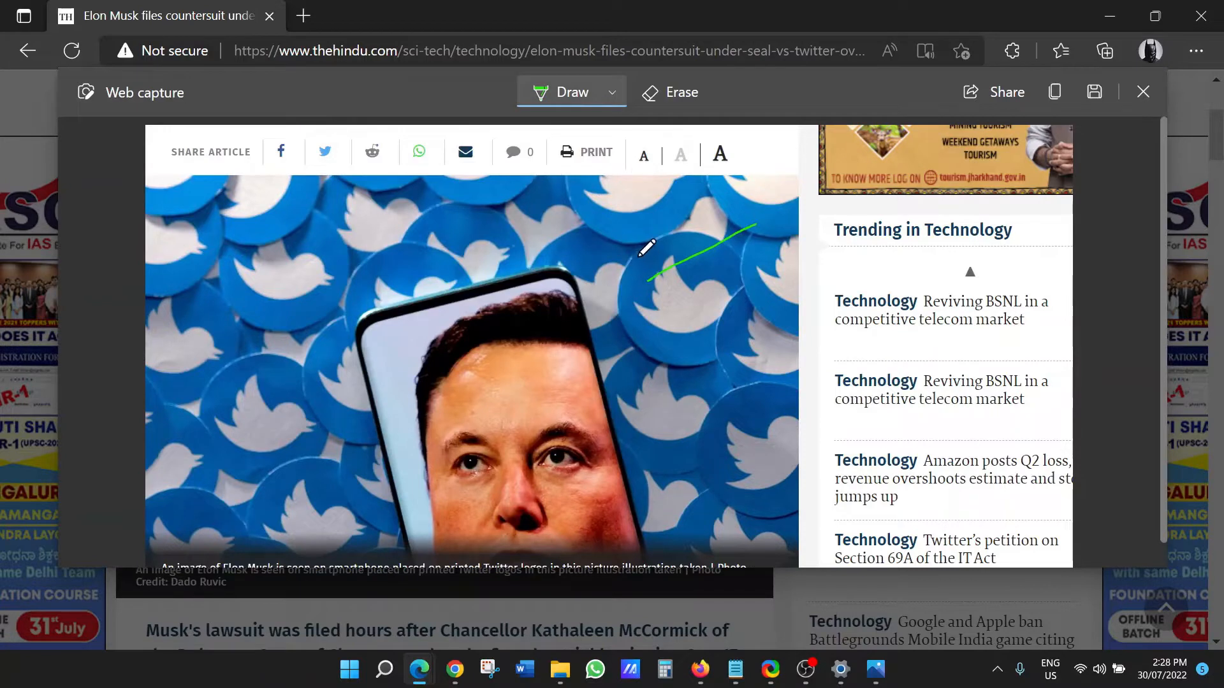
left_click_drag(638, 258, 686, 300)
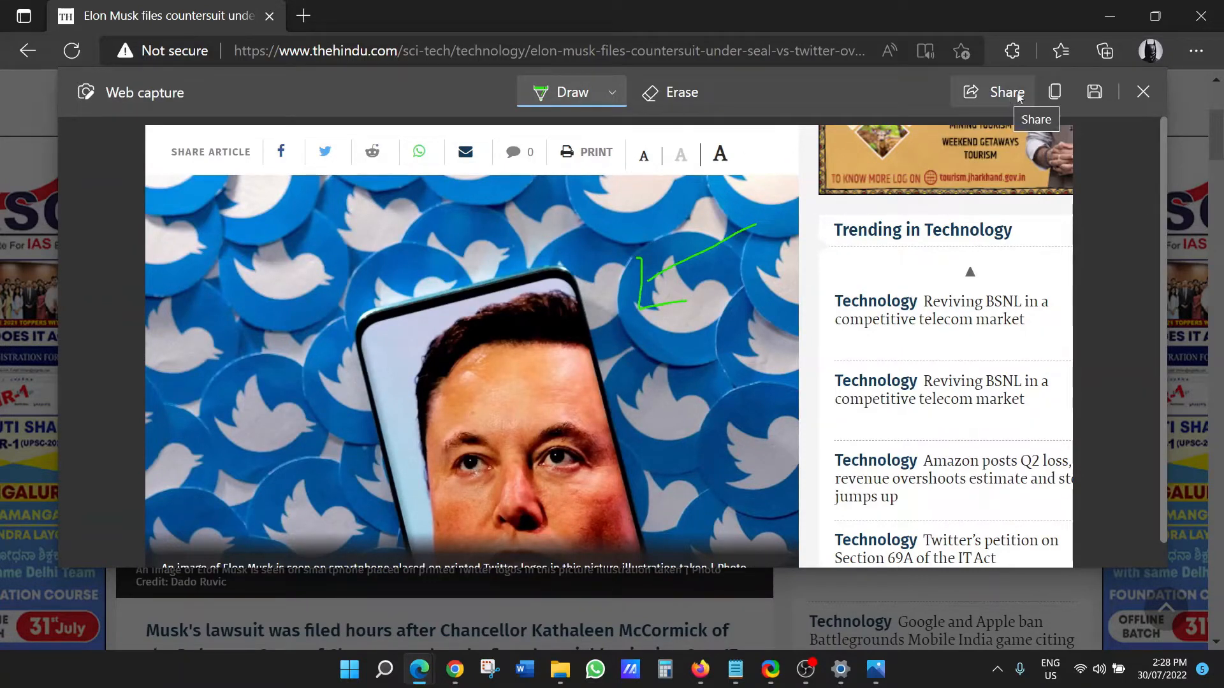
left_click(1143, 92)
left_click(709, 162)
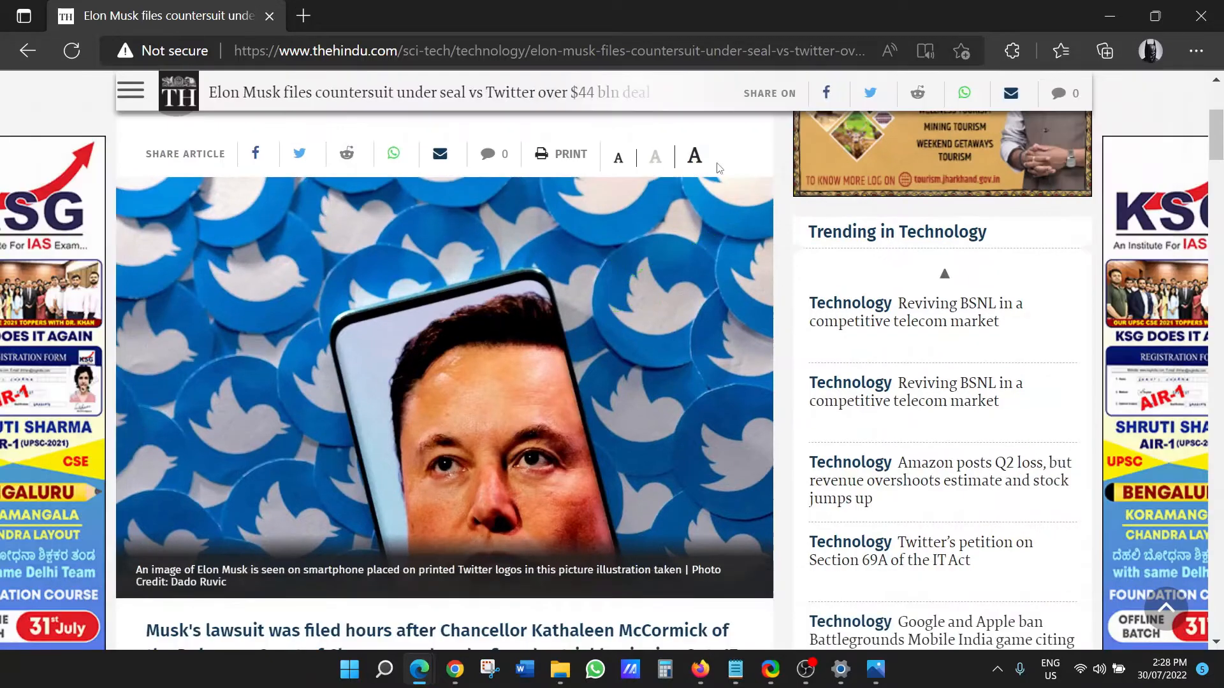
Step: Capture the full article page with Web capture, review it down to the page footer, and close the capture without saving
right_click(786, 285)
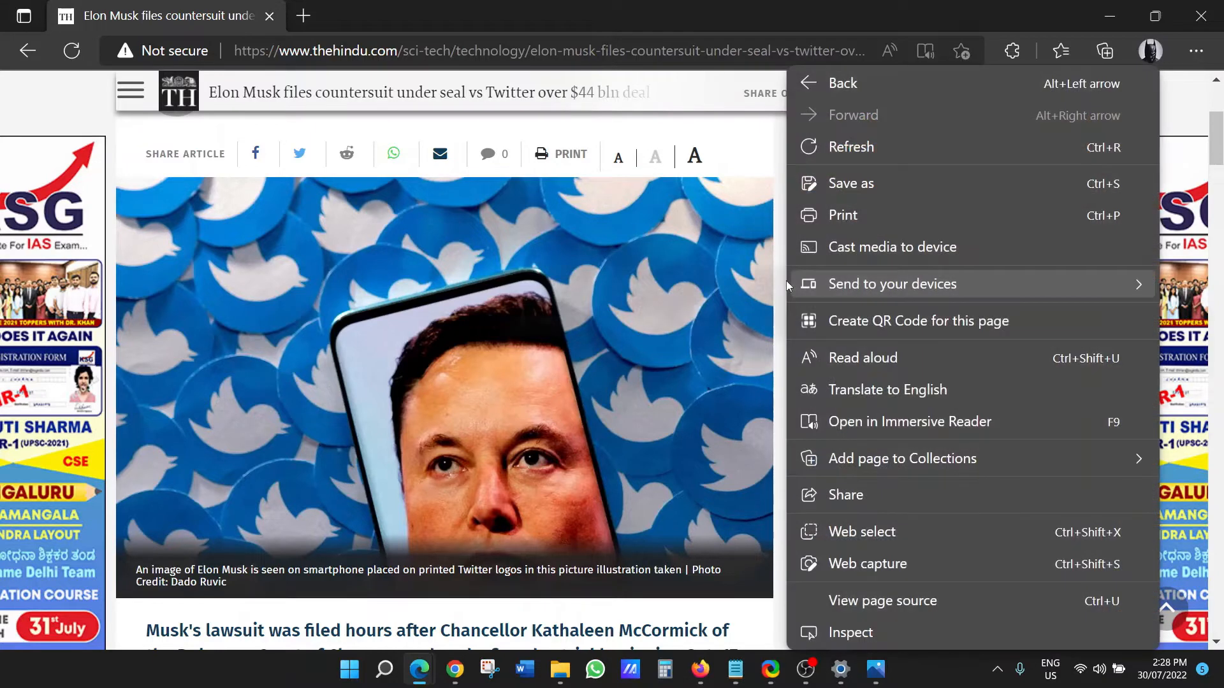
left_click(879, 568)
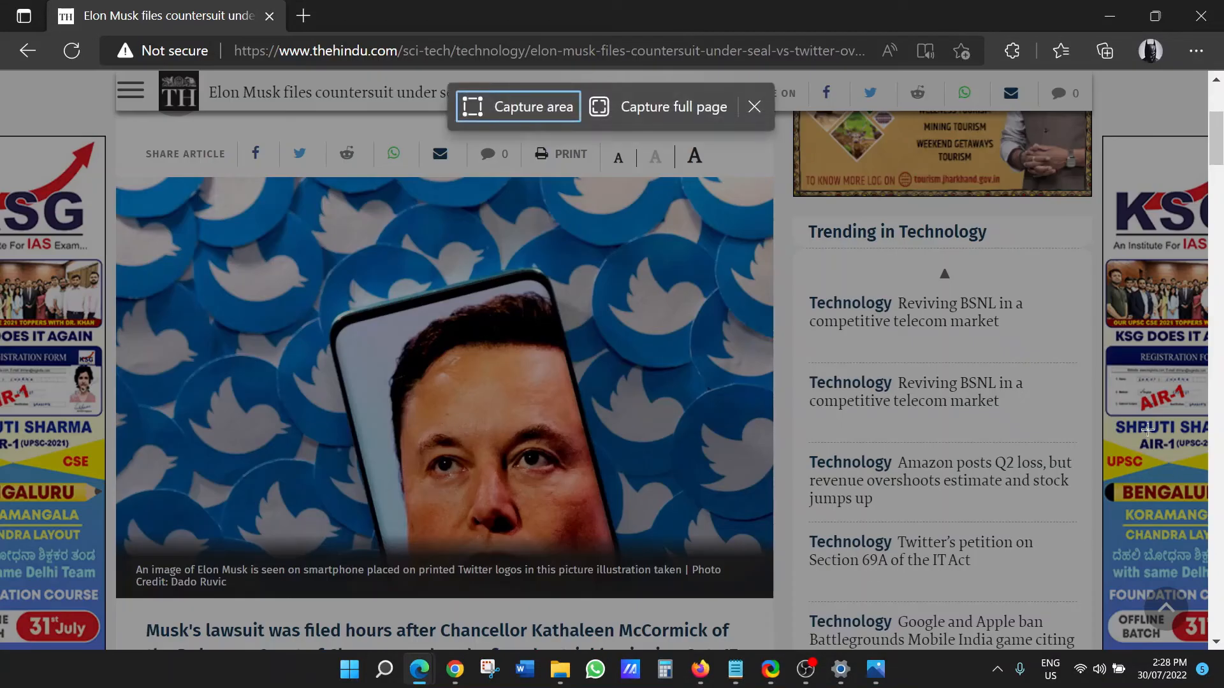
left_click(645, 112)
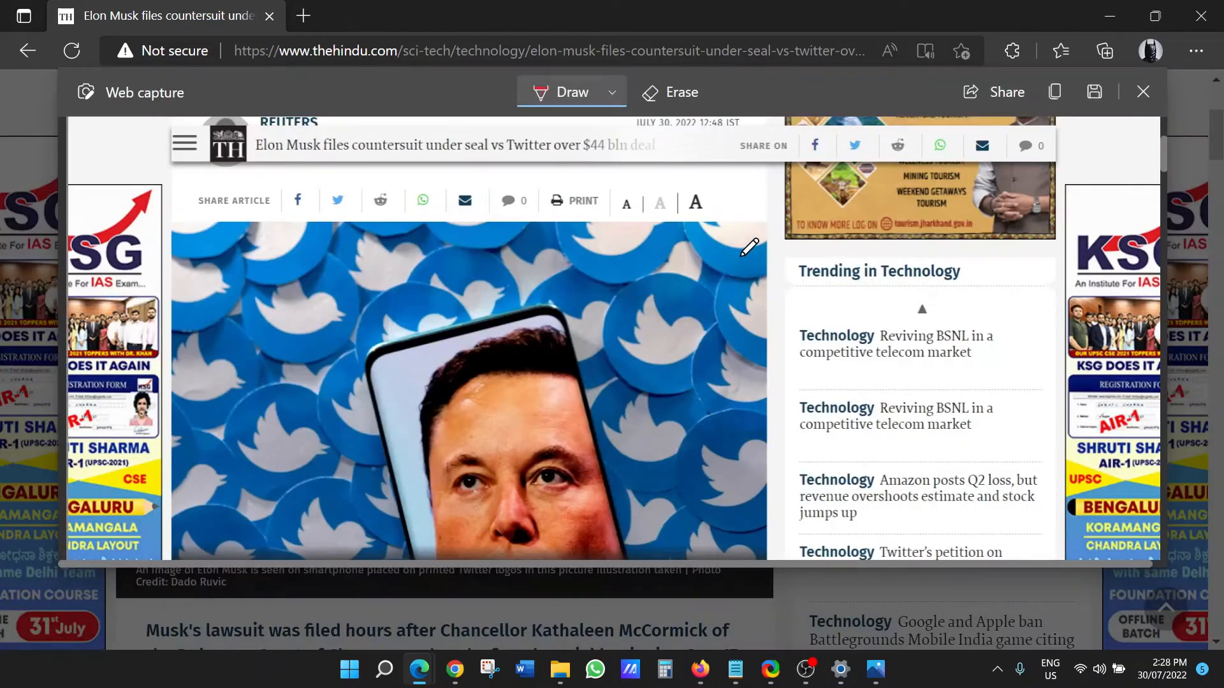
scroll(749, 247, "down", 20)
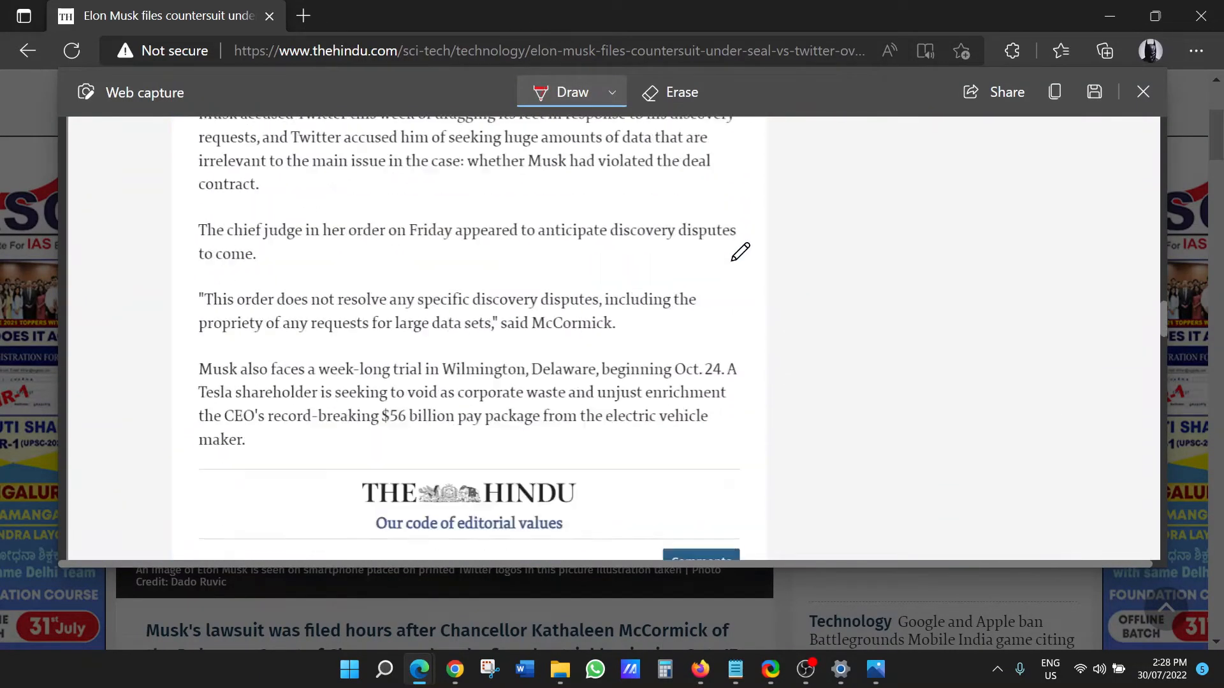
scroll(740, 251, "down", 20)
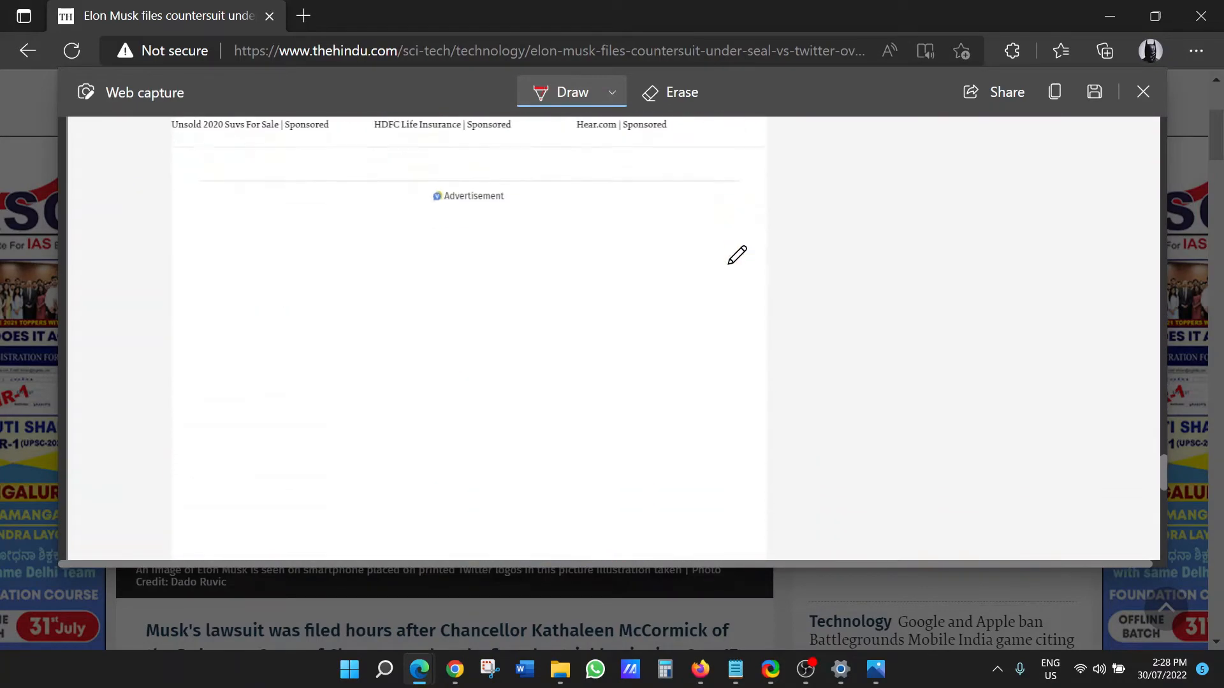
scroll(737, 255, "down", 10)
scroll(736, 255, "up", 3)
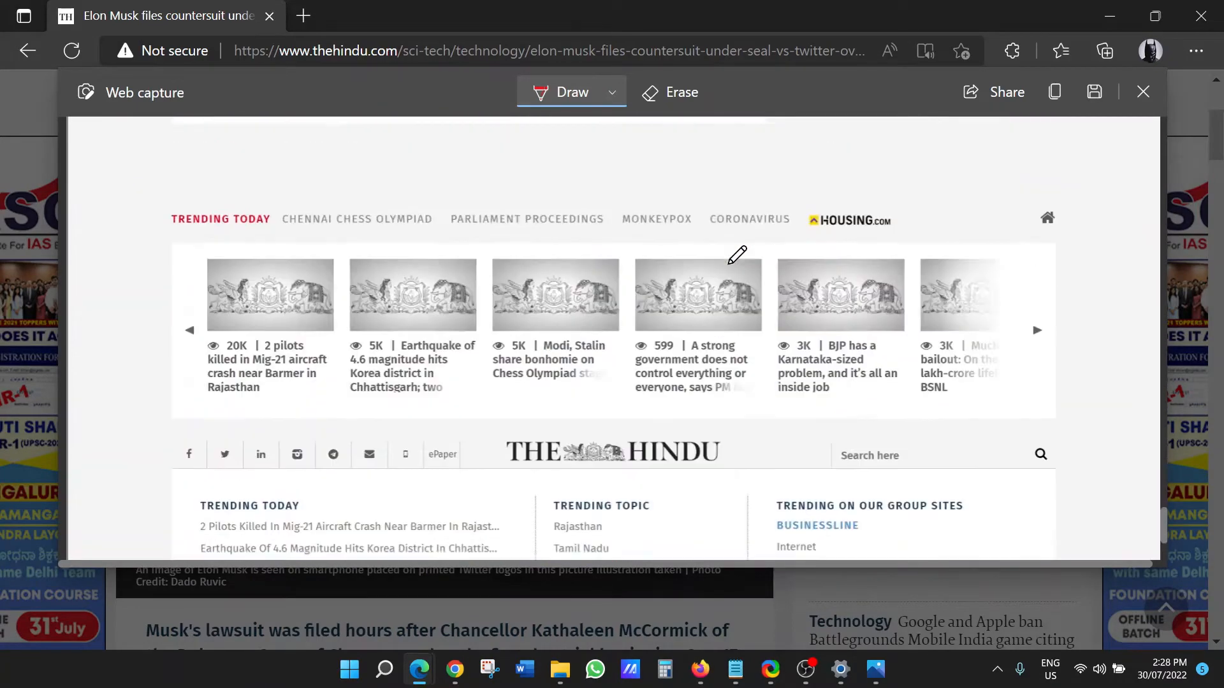
scroll(737, 255, "up", 1)
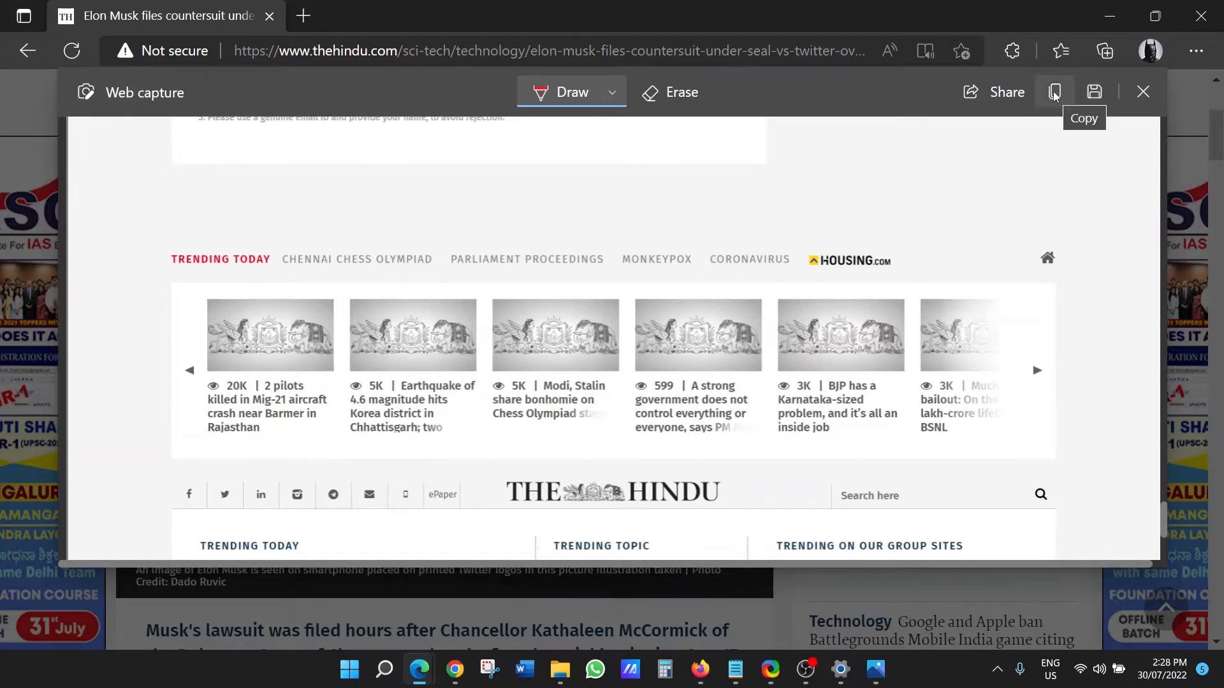
left_click(1142, 93)
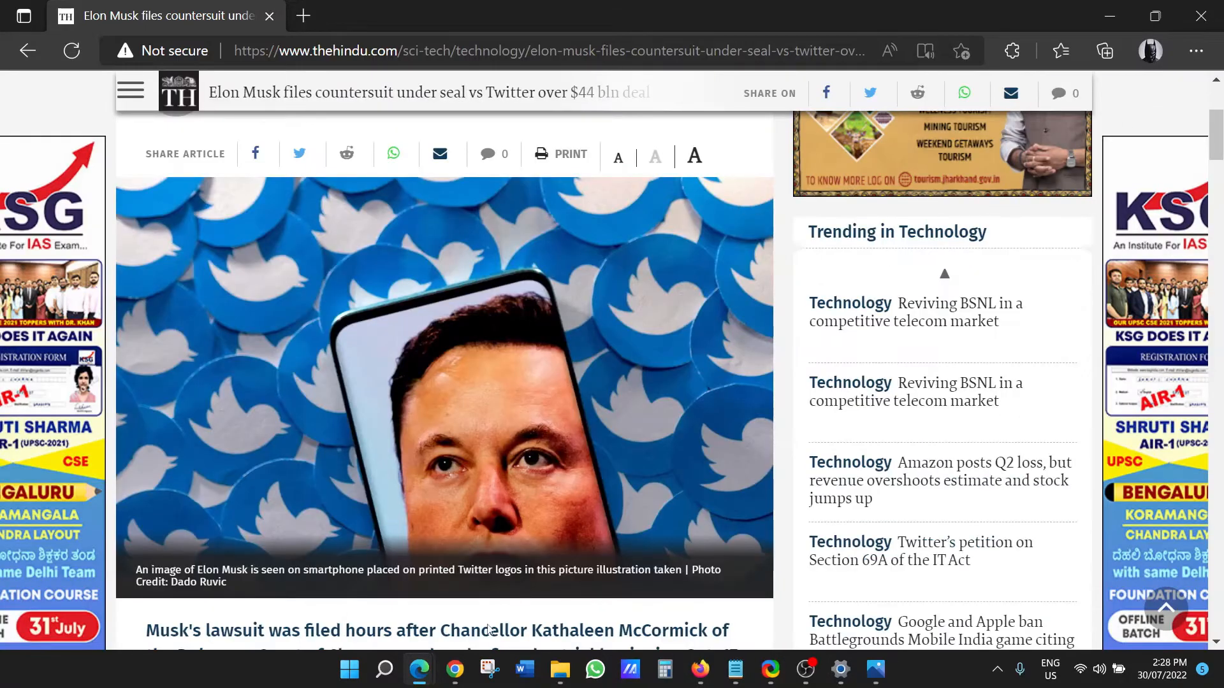
Step: Find PowerPoint through Windows search, open it and create a blank presentation
mouse_move(385, 674)
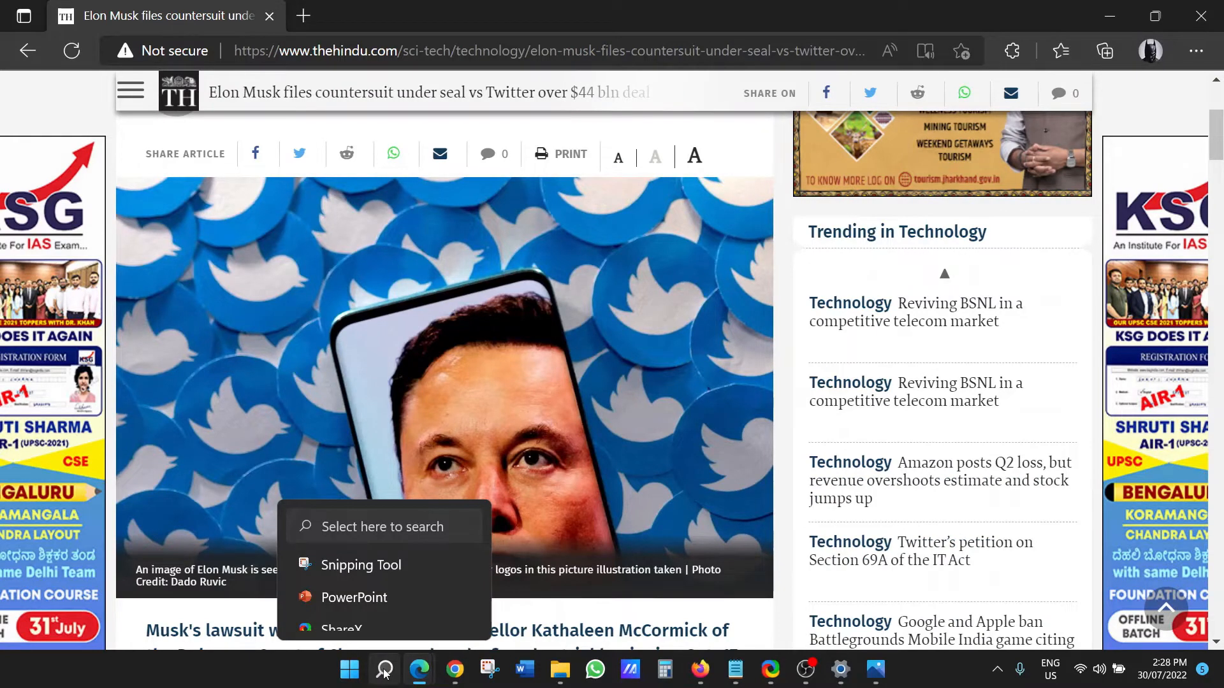
left_click(388, 674)
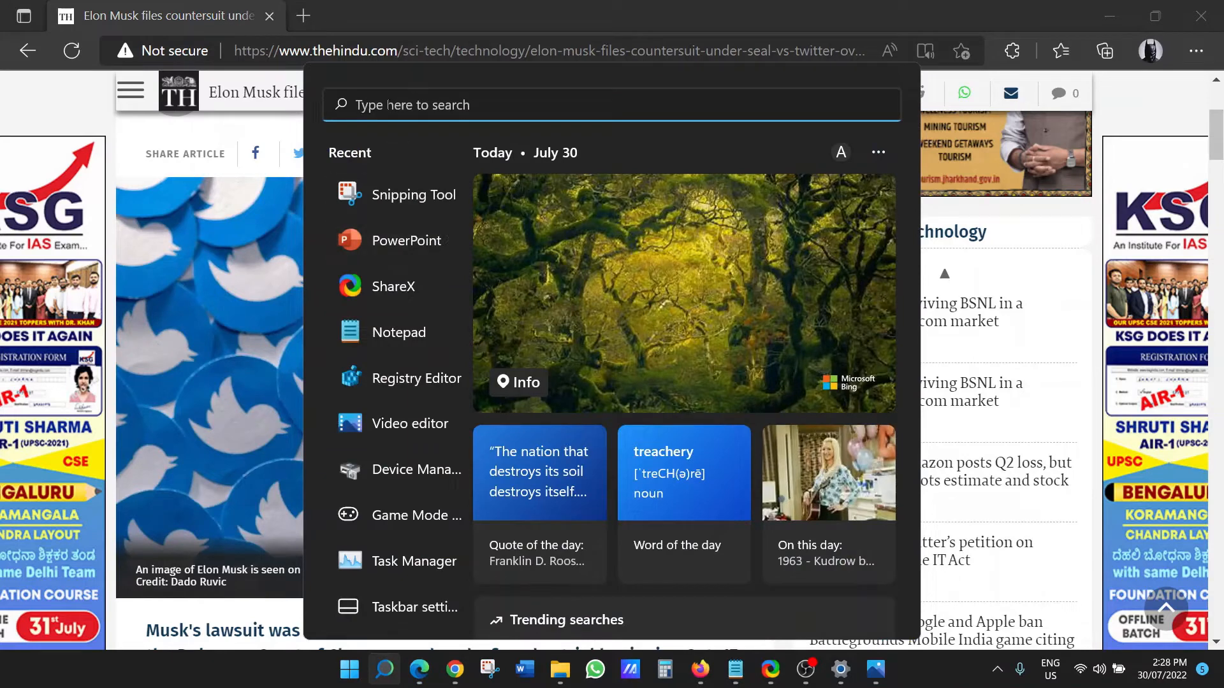
type("power")
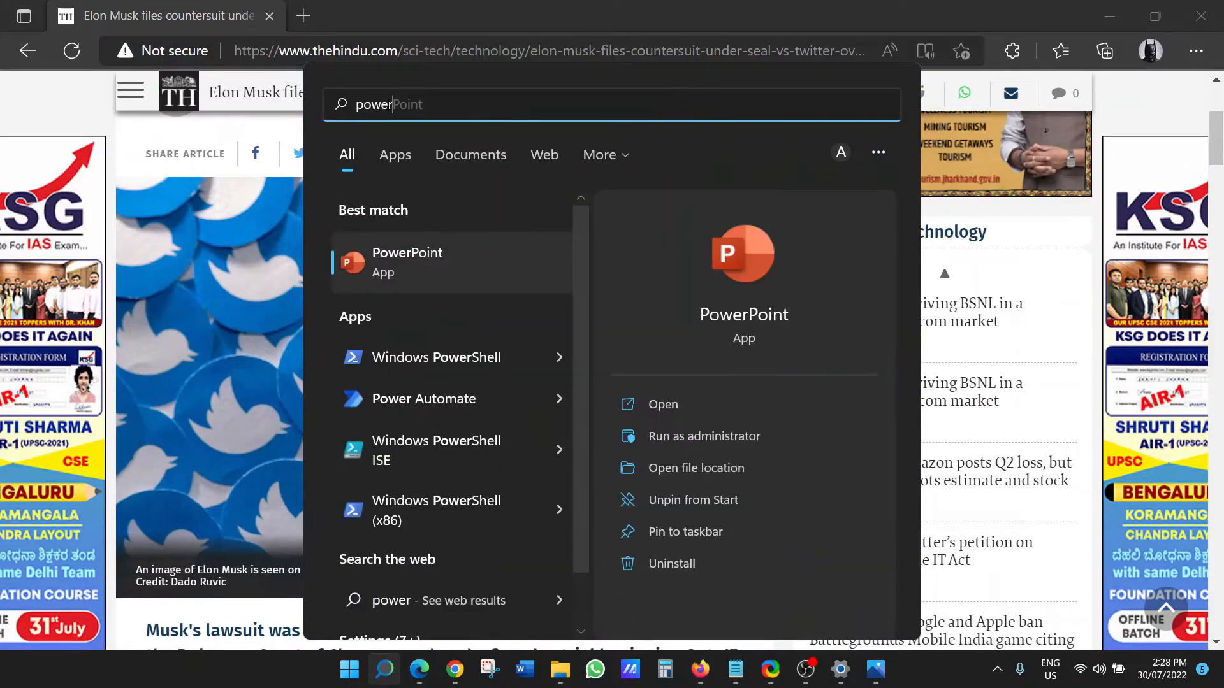
left_click(420, 268)
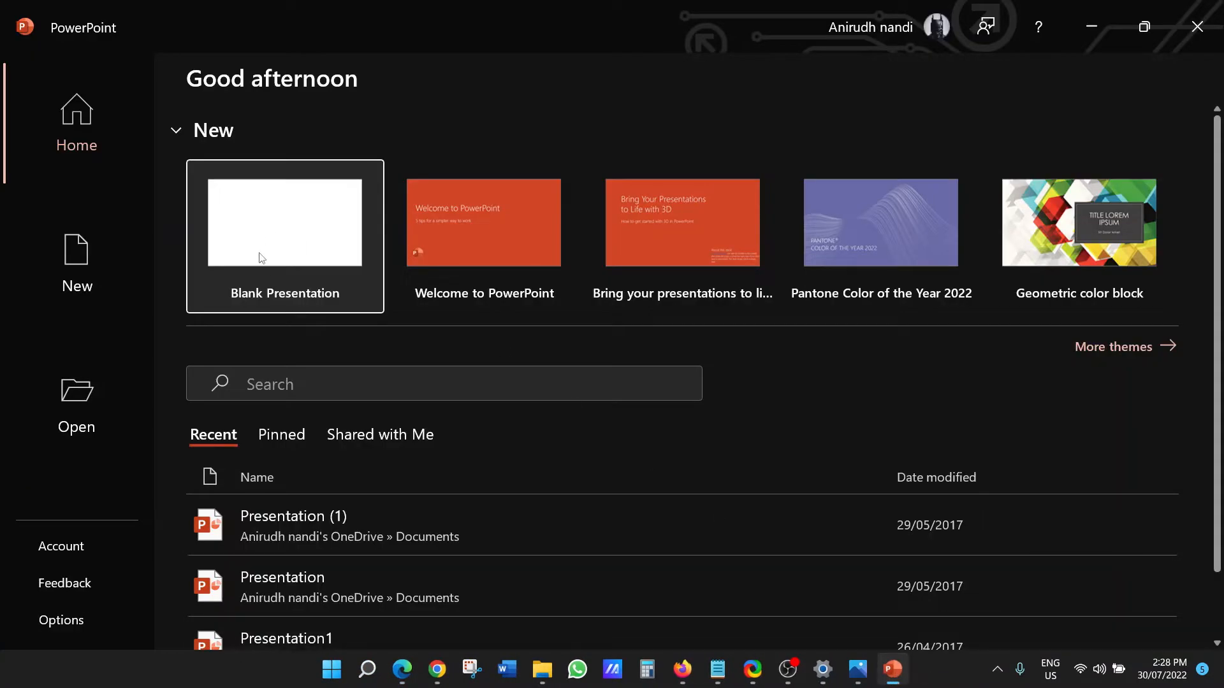
left_click(257, 273)
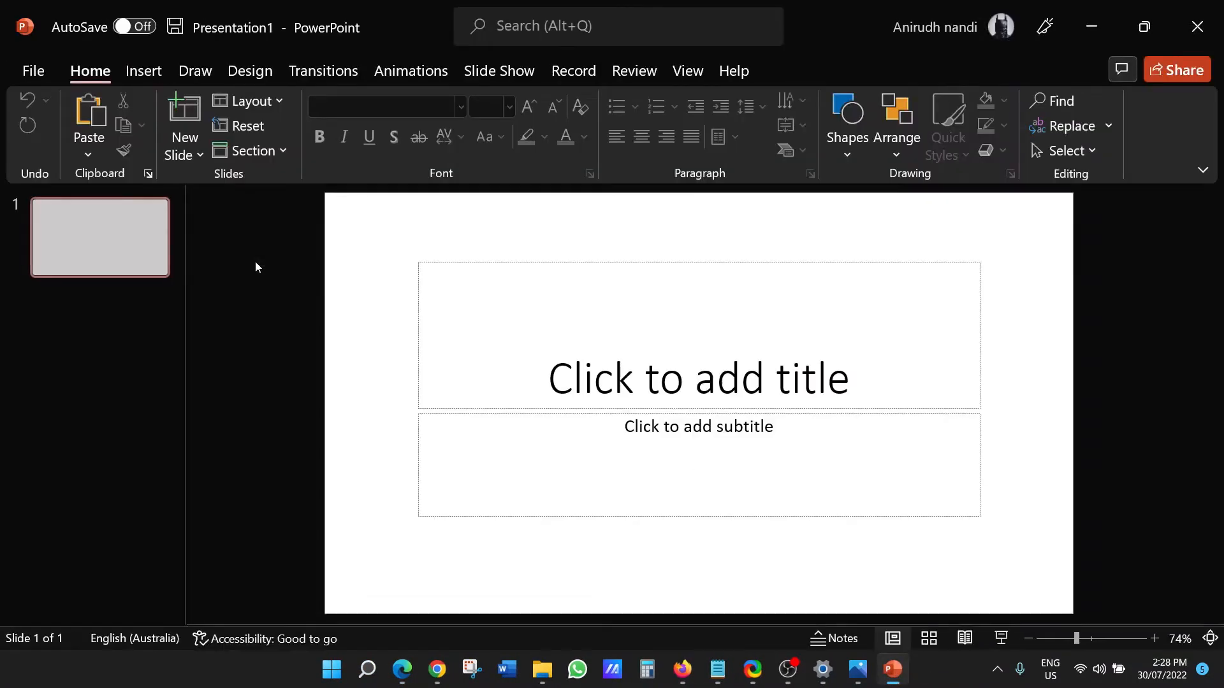
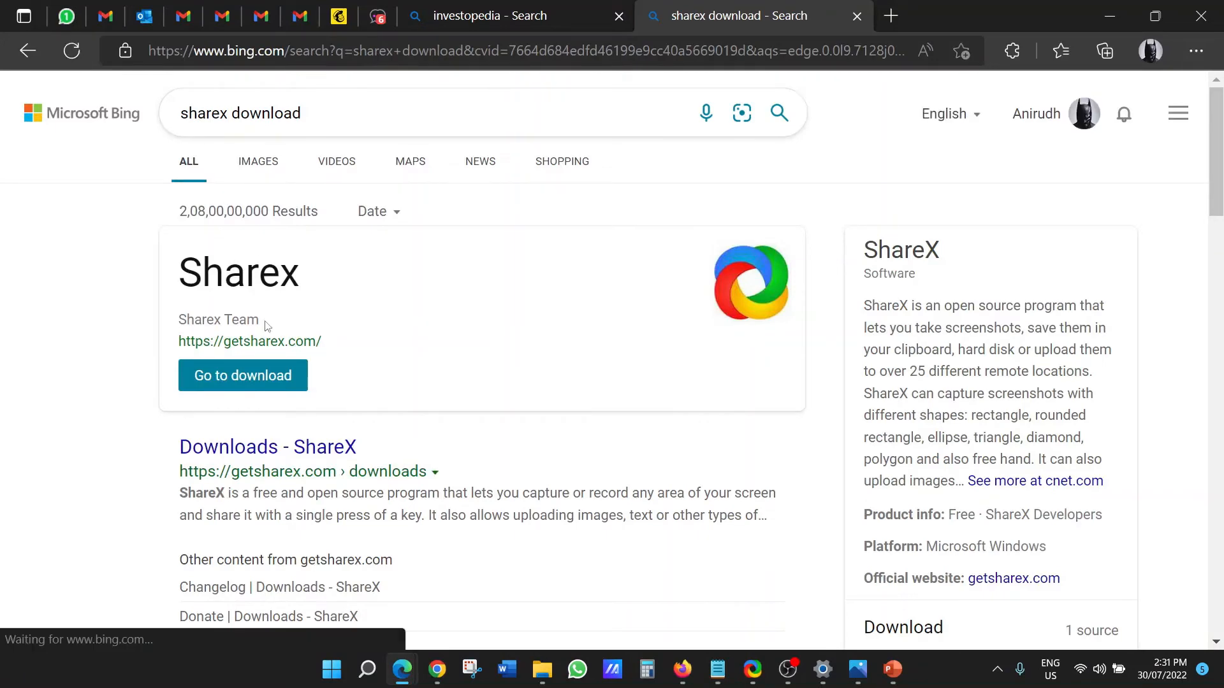
Step: Open the ShareX Downloads page from the Bing results and look through the list of setup files
scroll(281, 377, "down", 1)
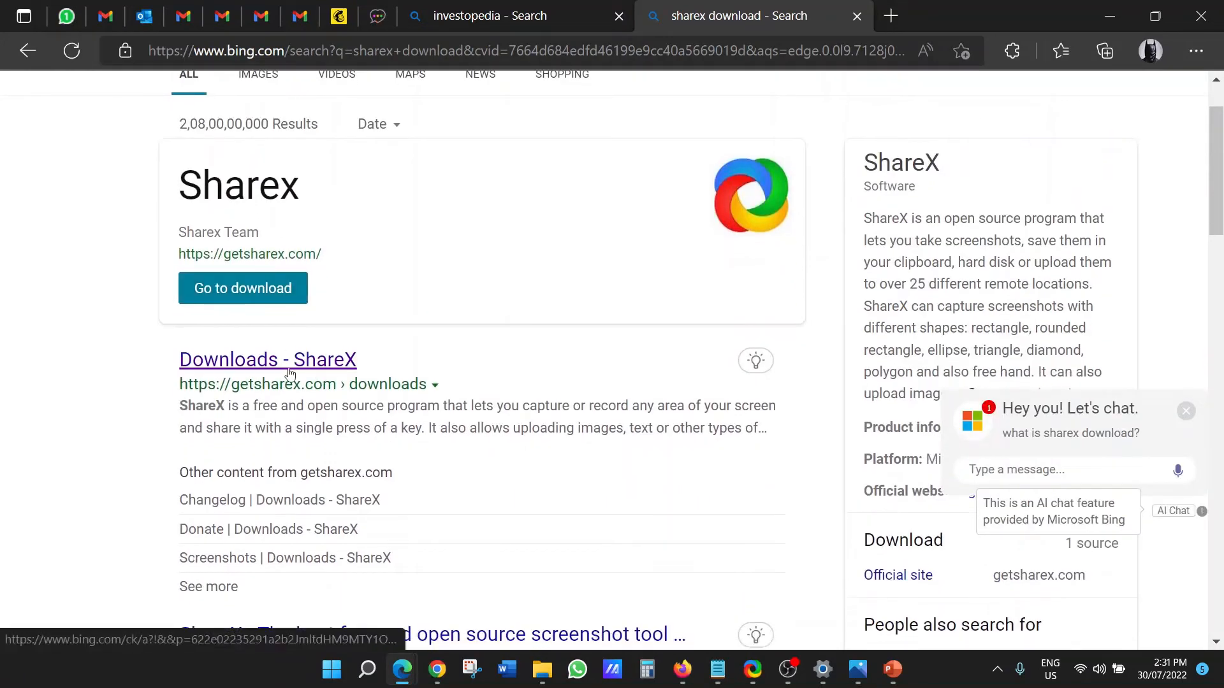
left_click(286, 368)
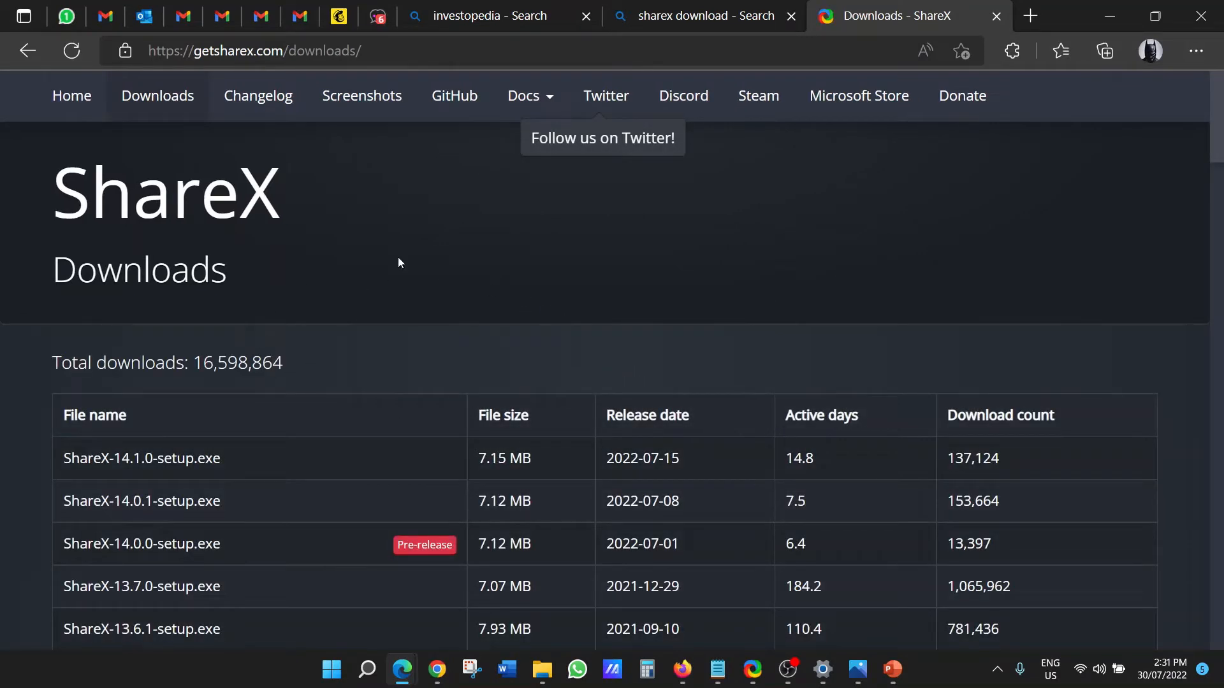
scroll(448, 404, "down", 15)
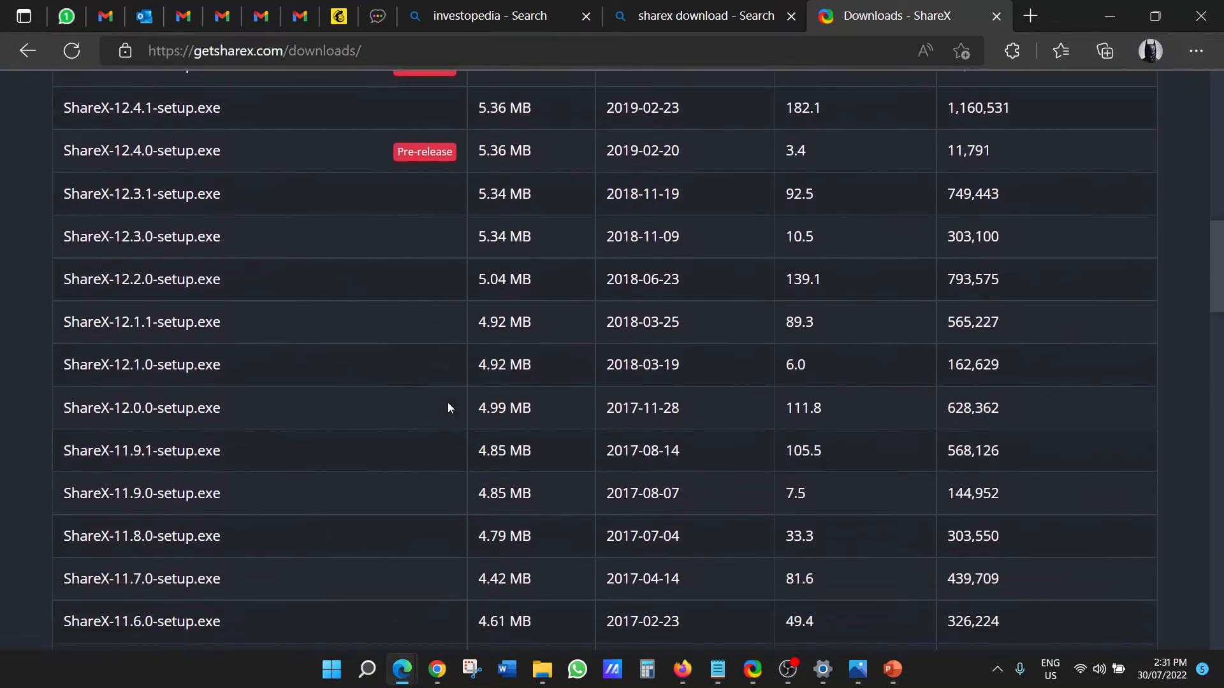
scroll(449, 408, "up", 15)
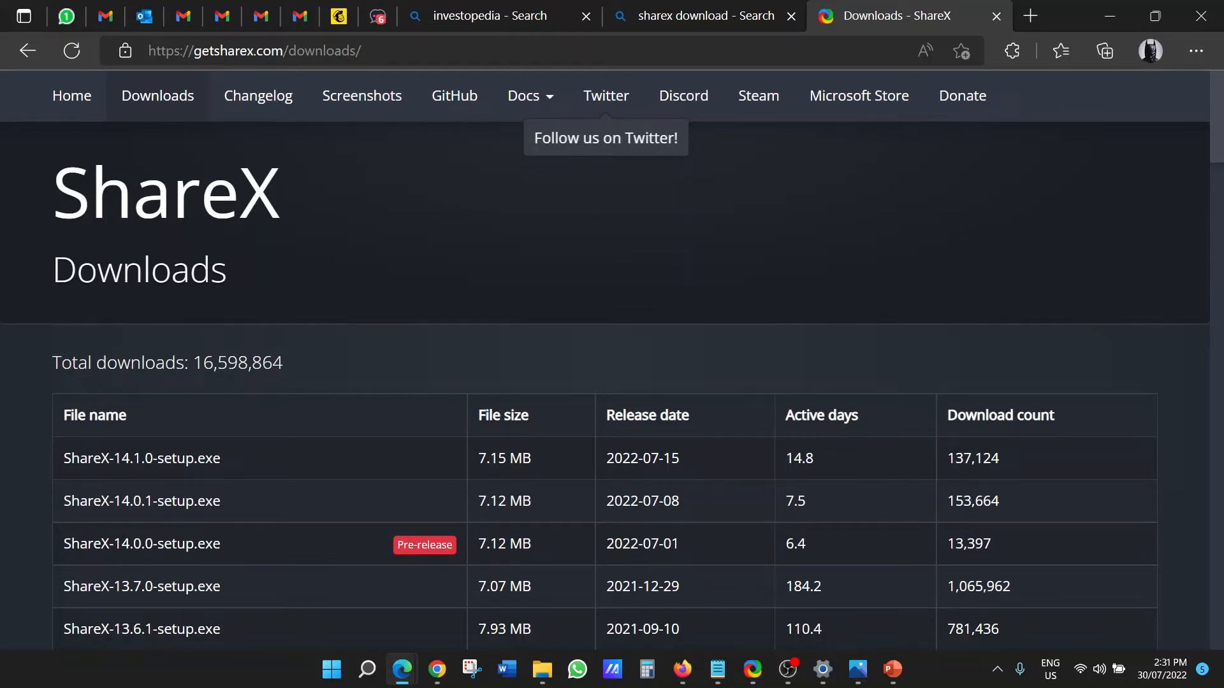
Step: Find ShareX through Windows search, launch it and maximize its window
left_click(367, 668)
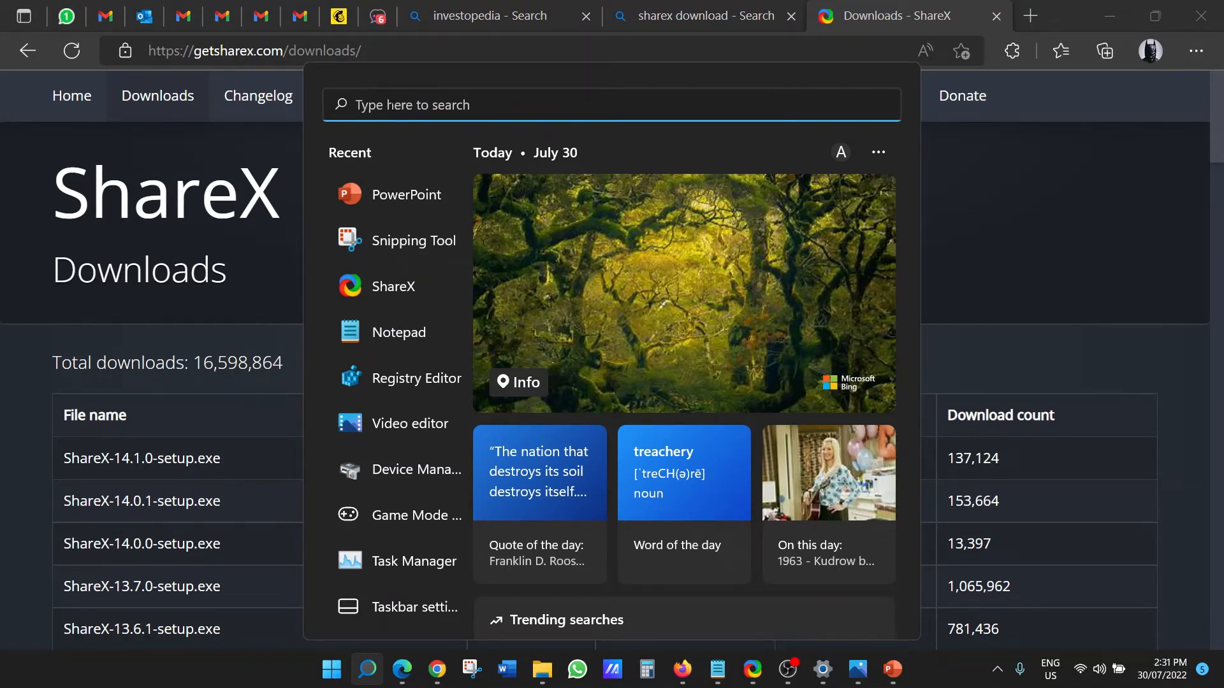
type("share")
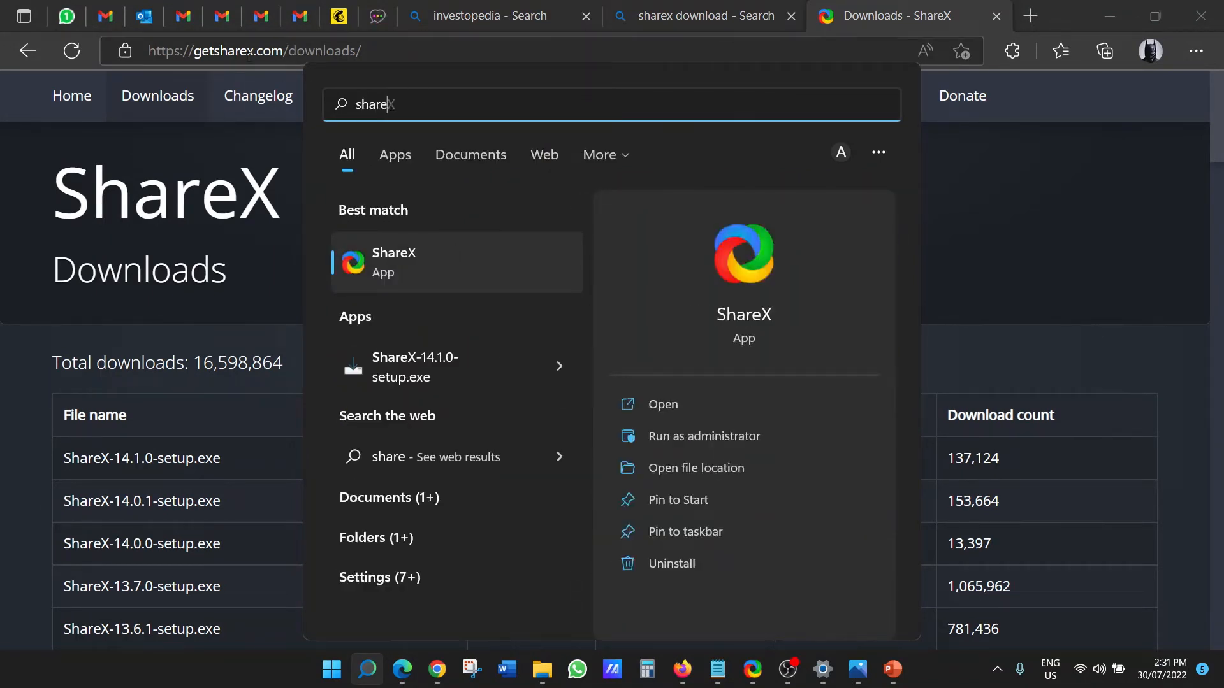
left_click(414, 264)
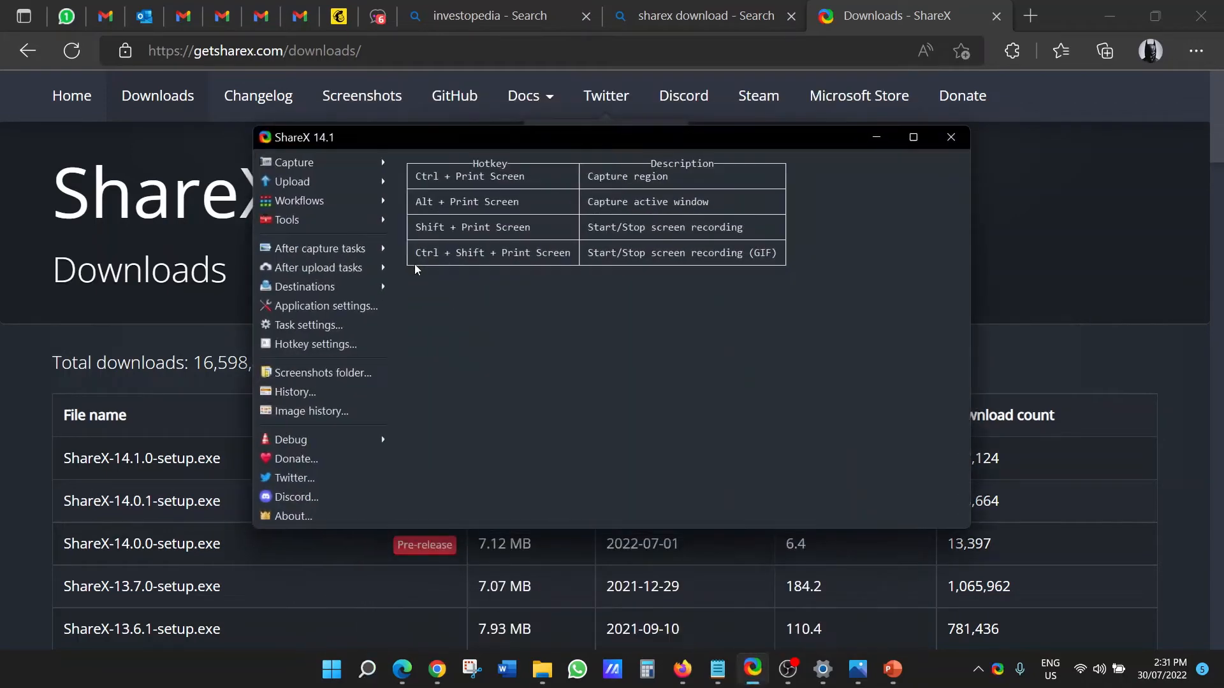
left_click(913, 137)
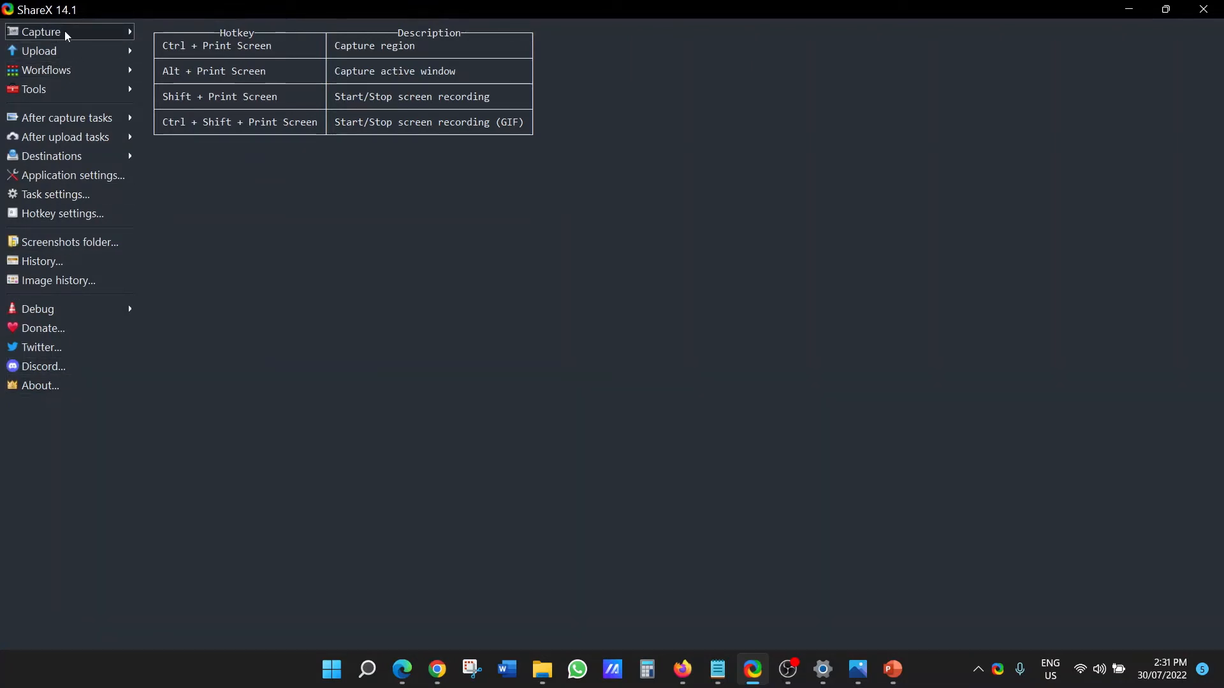
Step: Show the capture modes that ShareX offers and examine the list
mouse_move(67, 34)
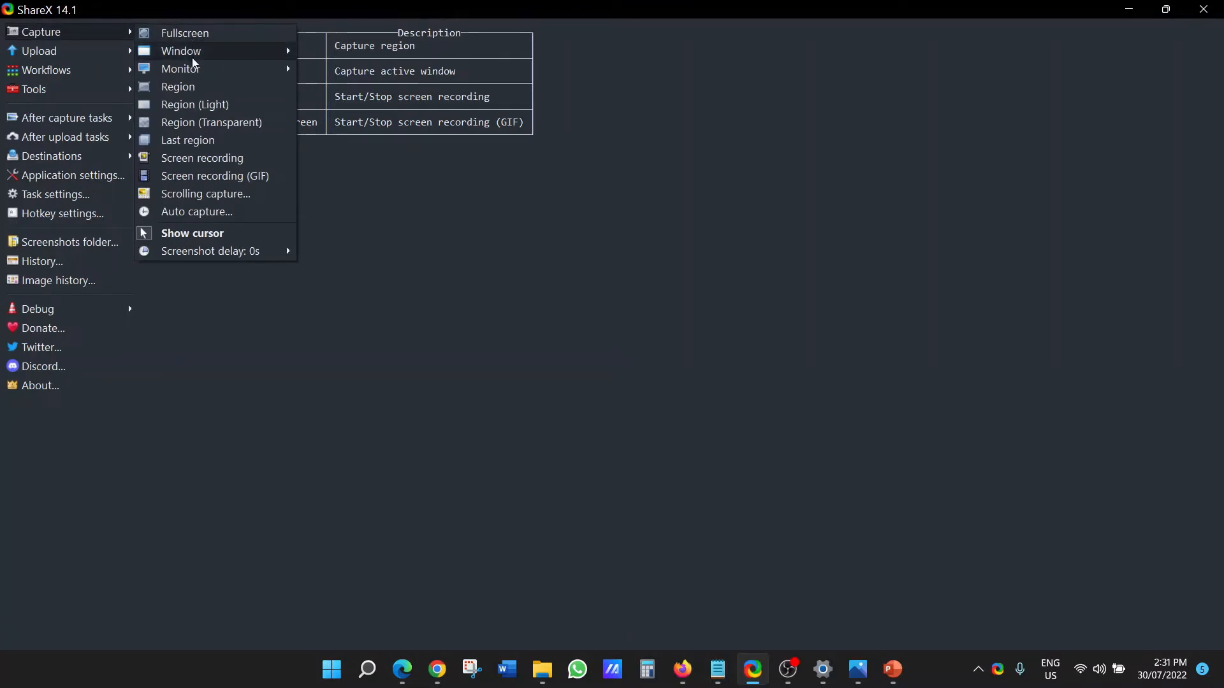
mouse_move(192, 59)
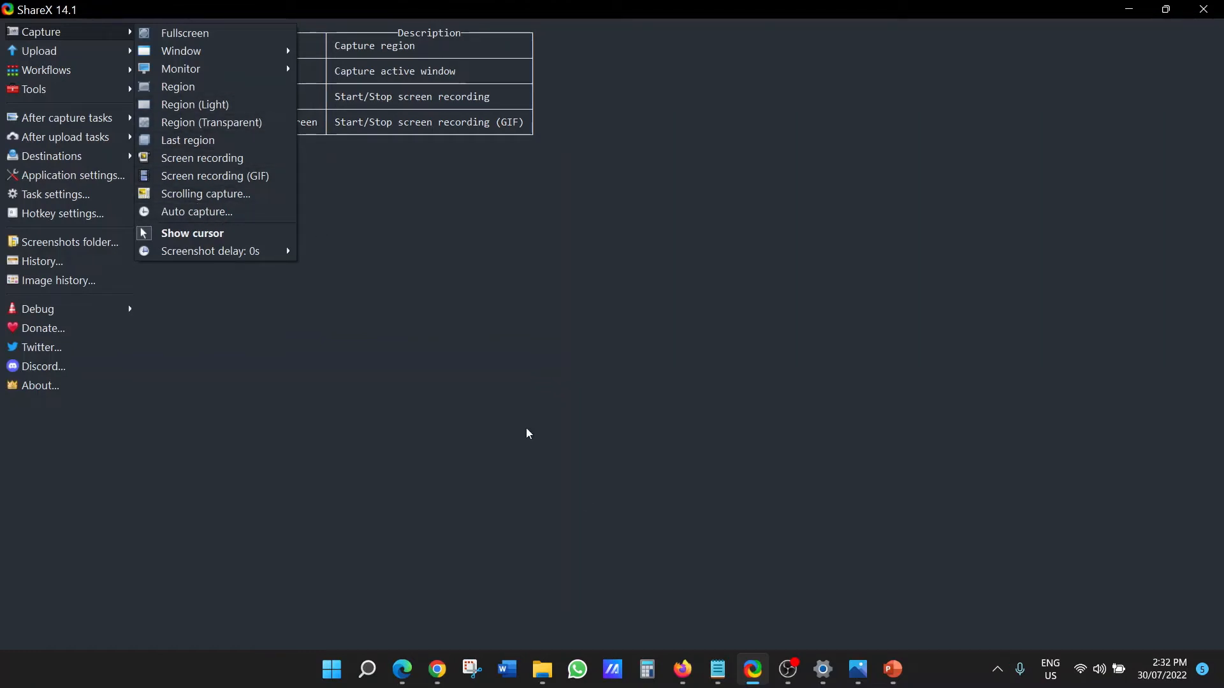
mouse_move(692, 678)
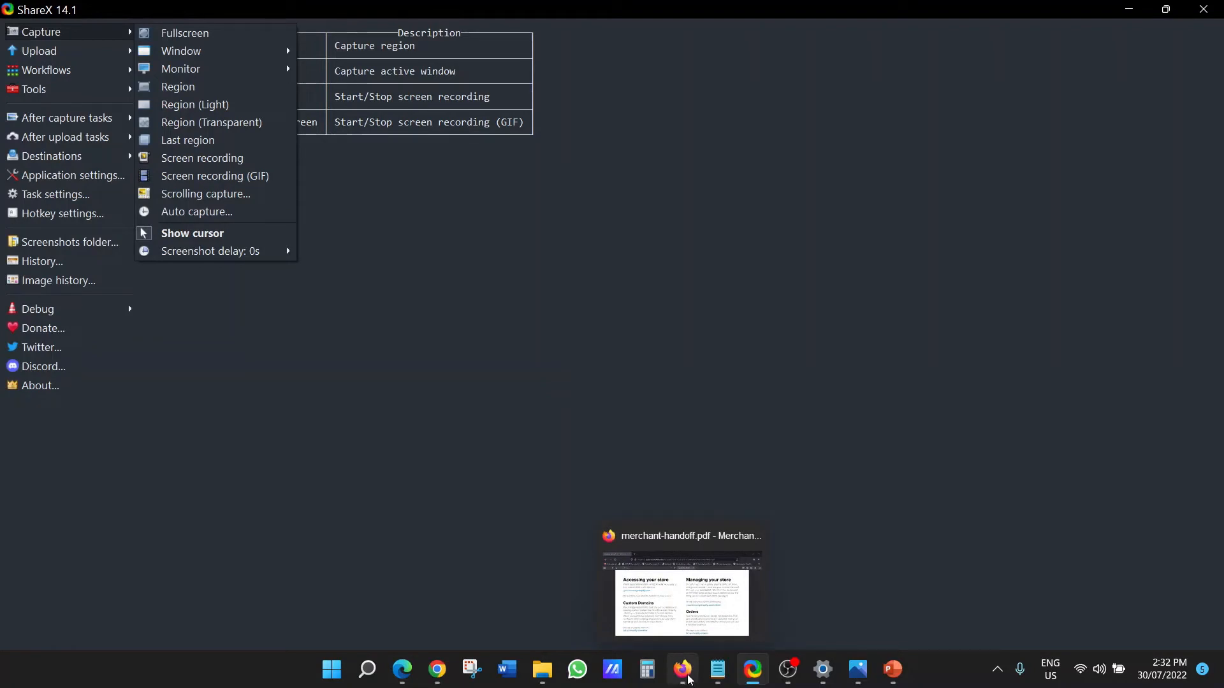
Step: Switch to the Merchant Handoff PDF in Firefox and show the Custom Domains, Orders and Storefront lock sections on page 3
left_click(681, 676)
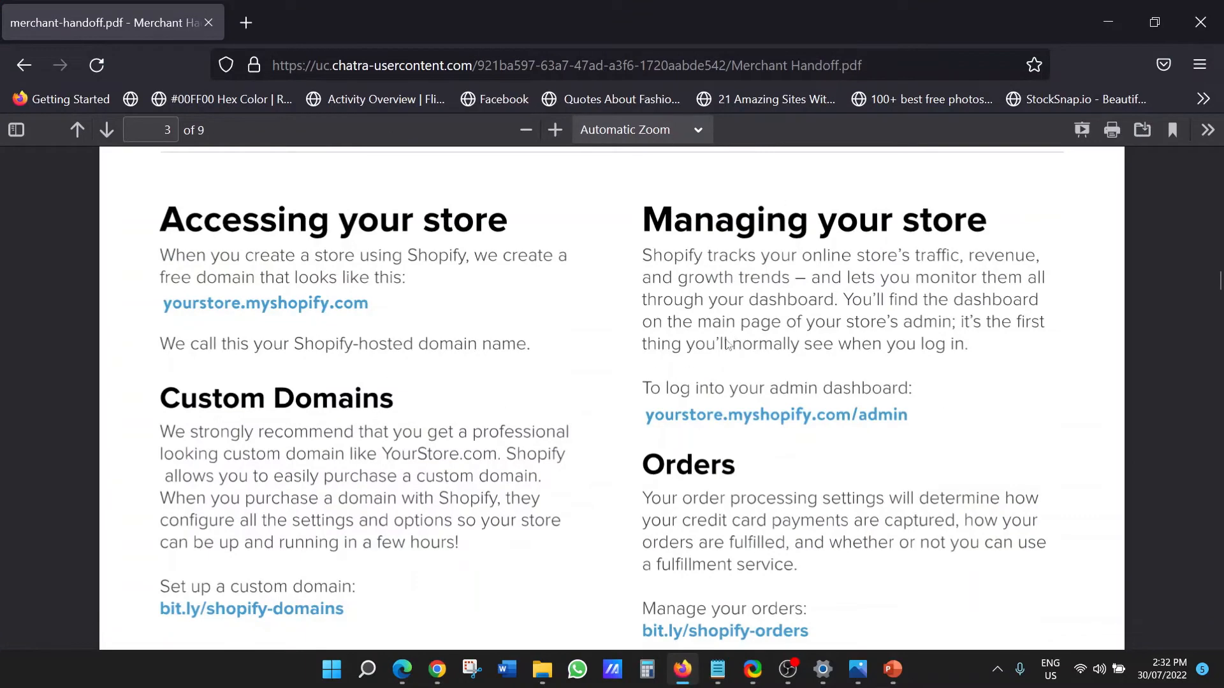
scroll(729, 345, "up", 5)
scroll(729, 347, "down", 8)
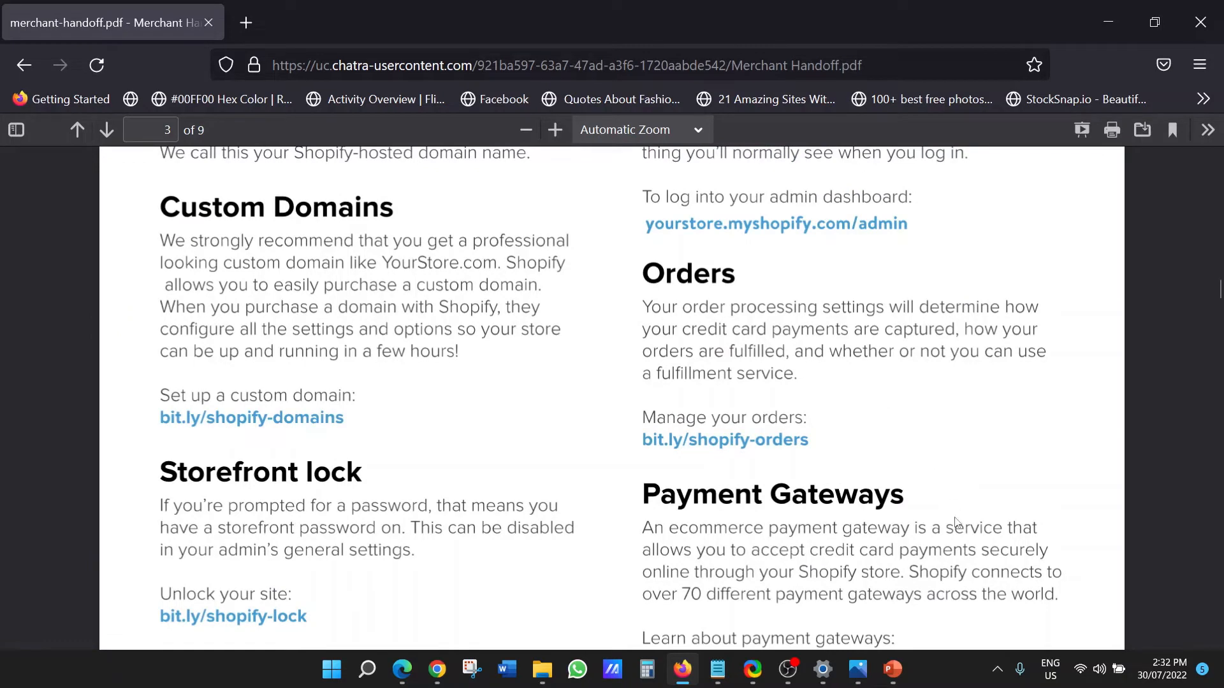
Step: Look over ShareX's system tray options and start a region capture over the PDF page
left_click(998, 669)
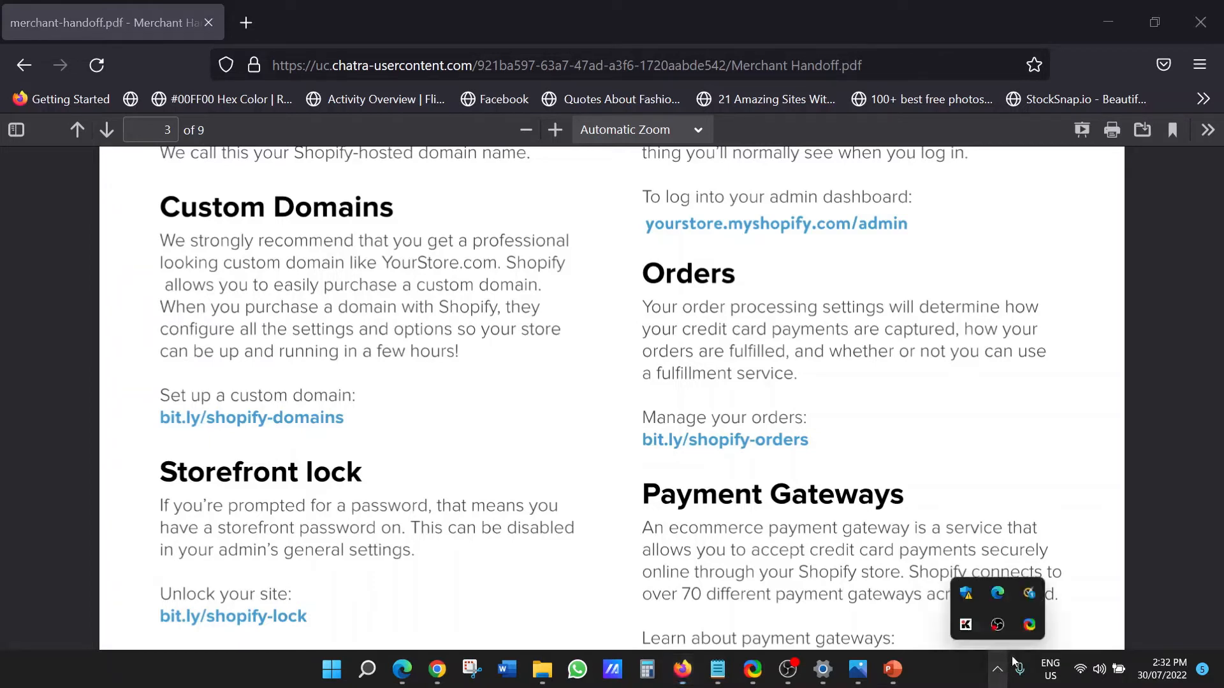
right_click(1031, 627)
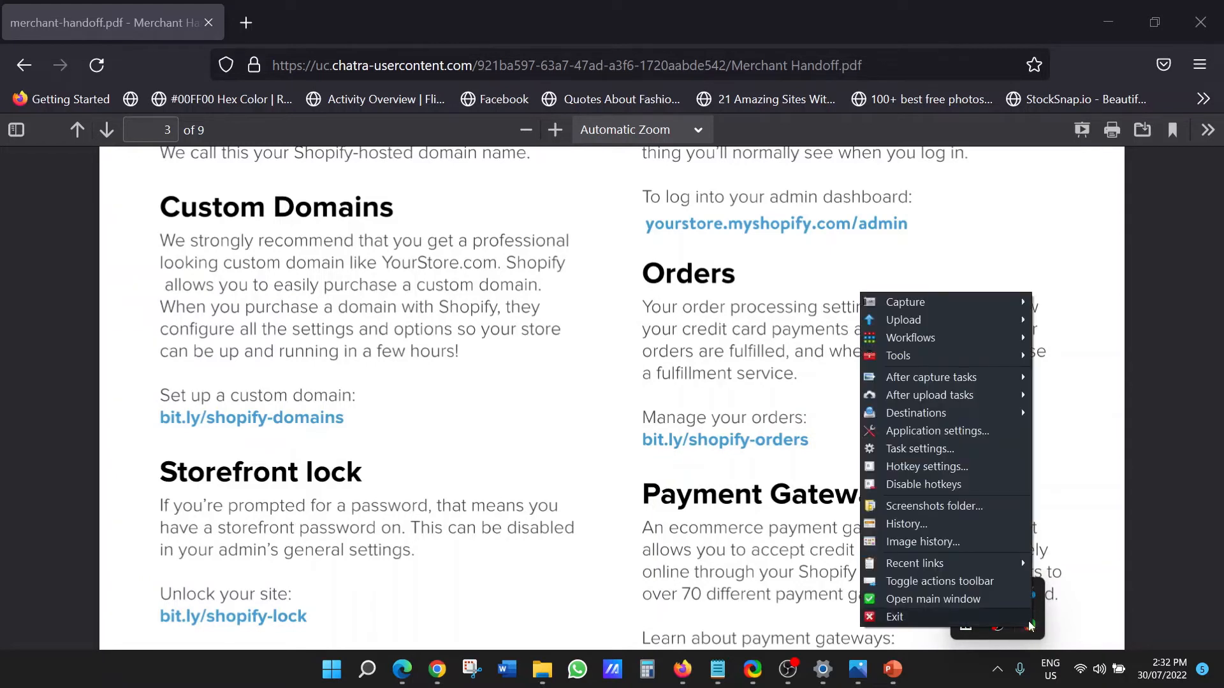
left_click(1074, 558)
left_click(998, 669)
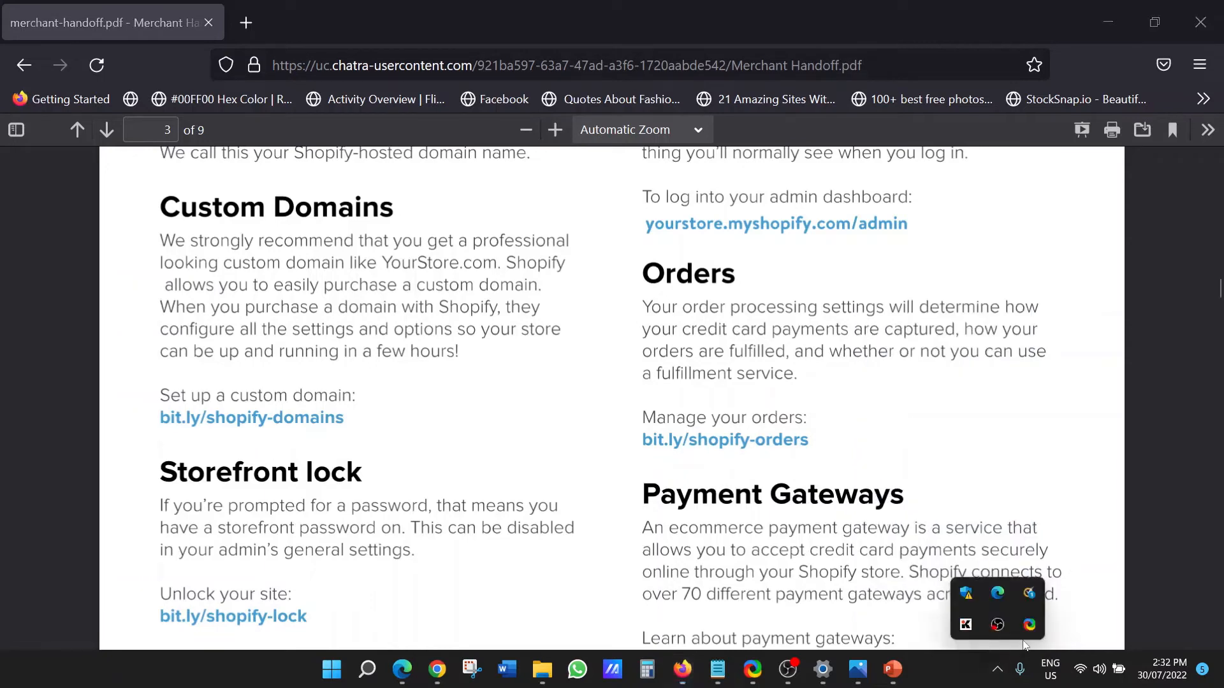
left_click(1021, 596)
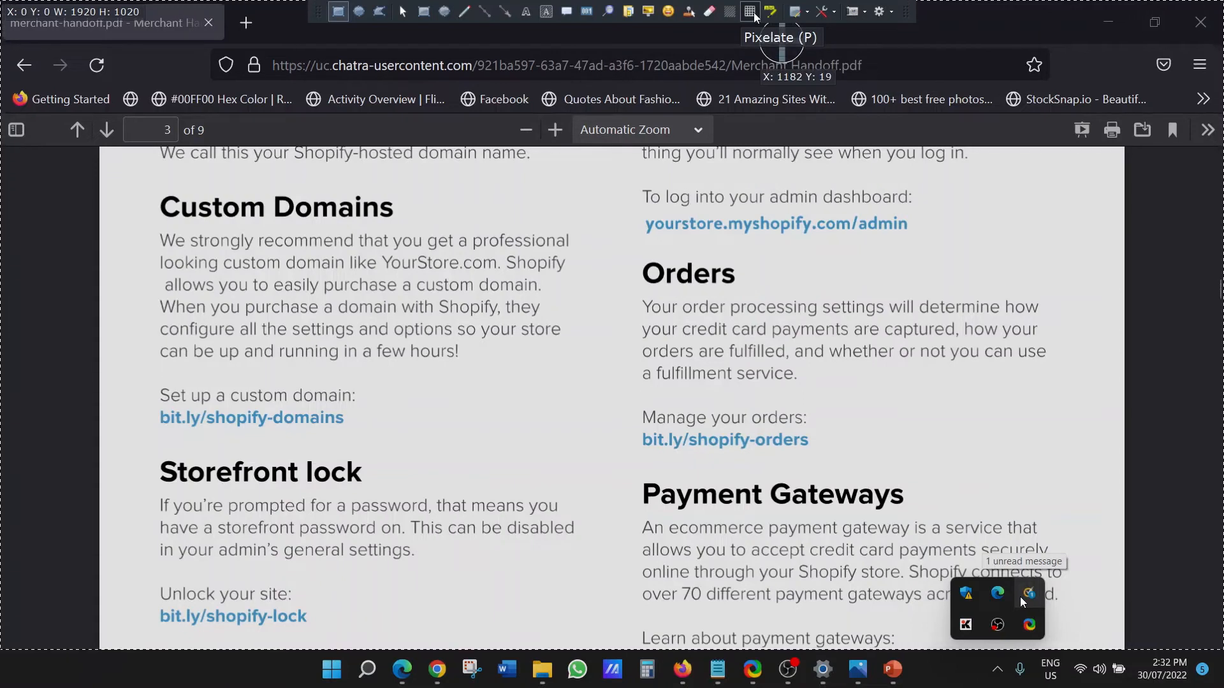
Step: Add the sunglasses Blob Emoji sticker to the capture and move it beside the yourstore.myshopify.com/admin link
left_click(668, 12)
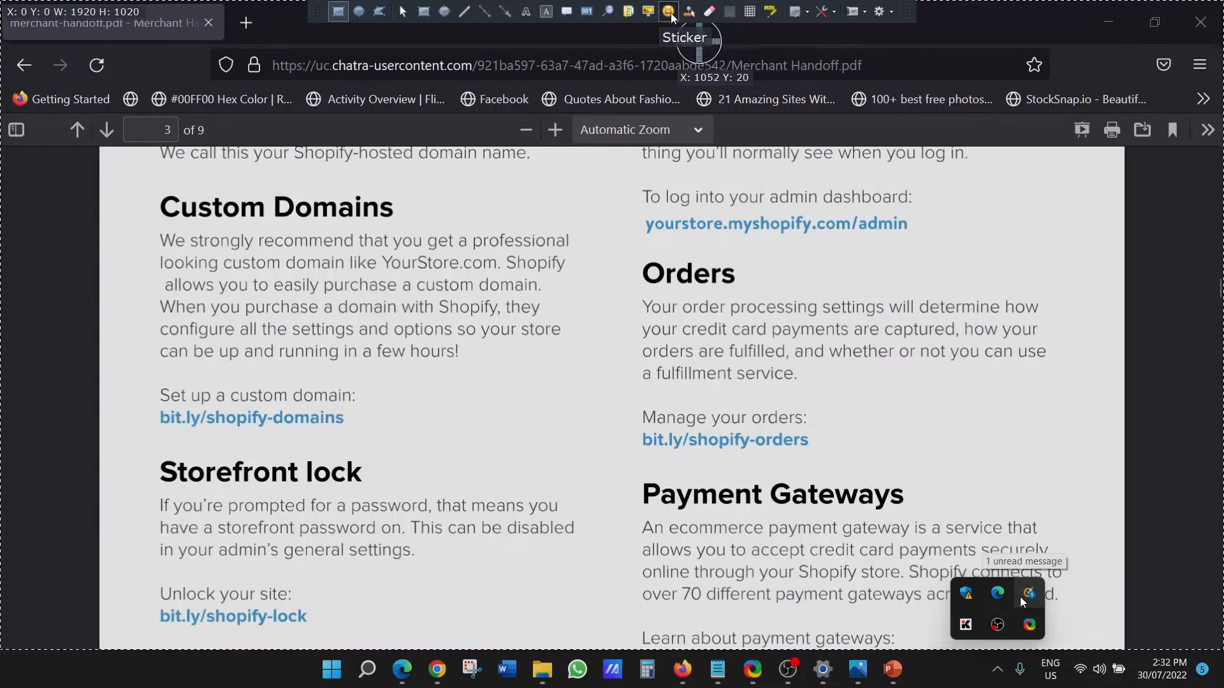
left_click(487, 241)
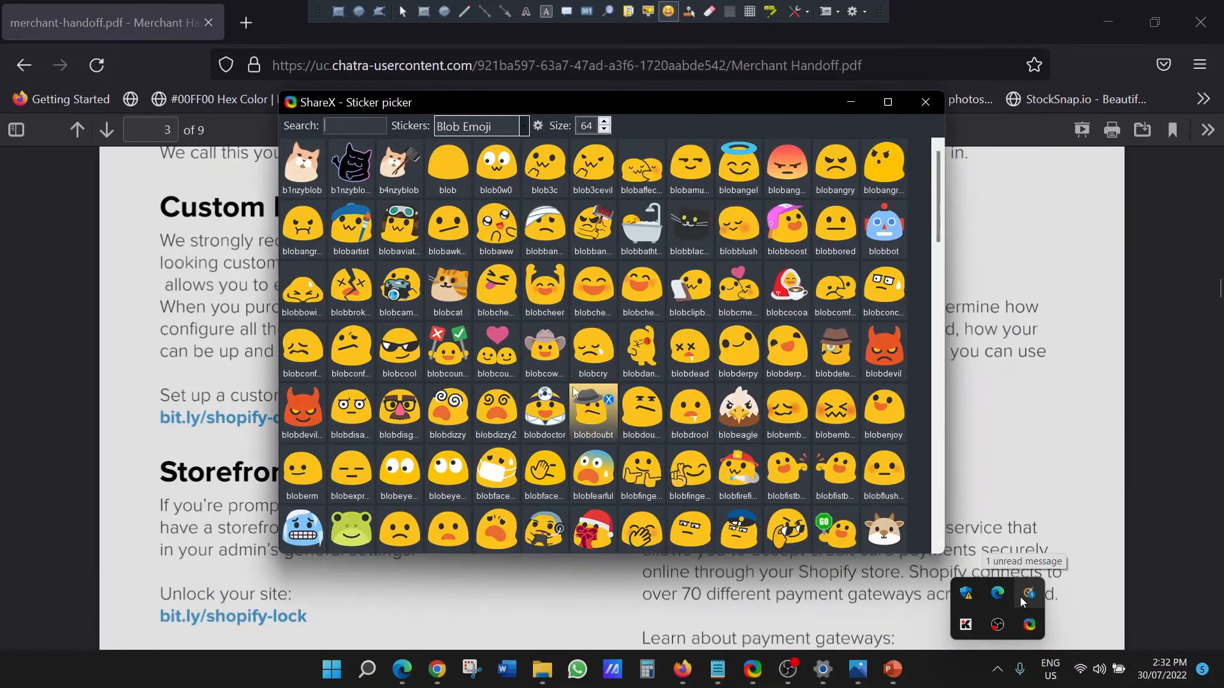
left_click(400, 357)
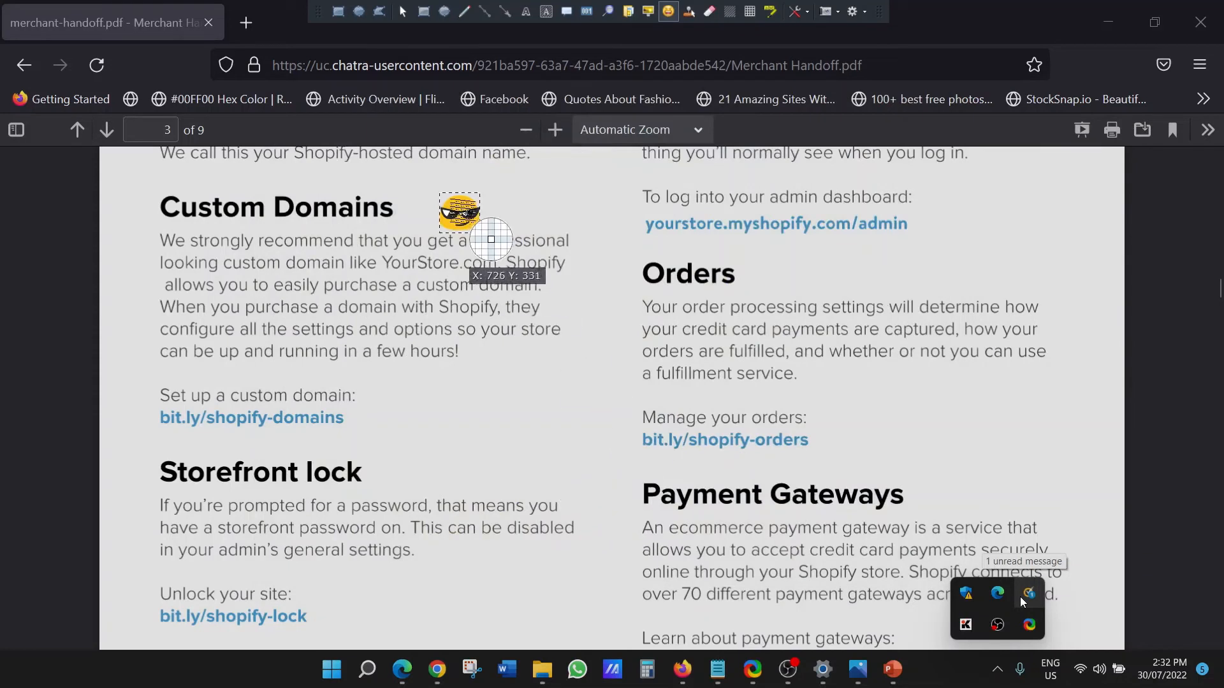
left_click_drag(489, 237, 1020, 259)
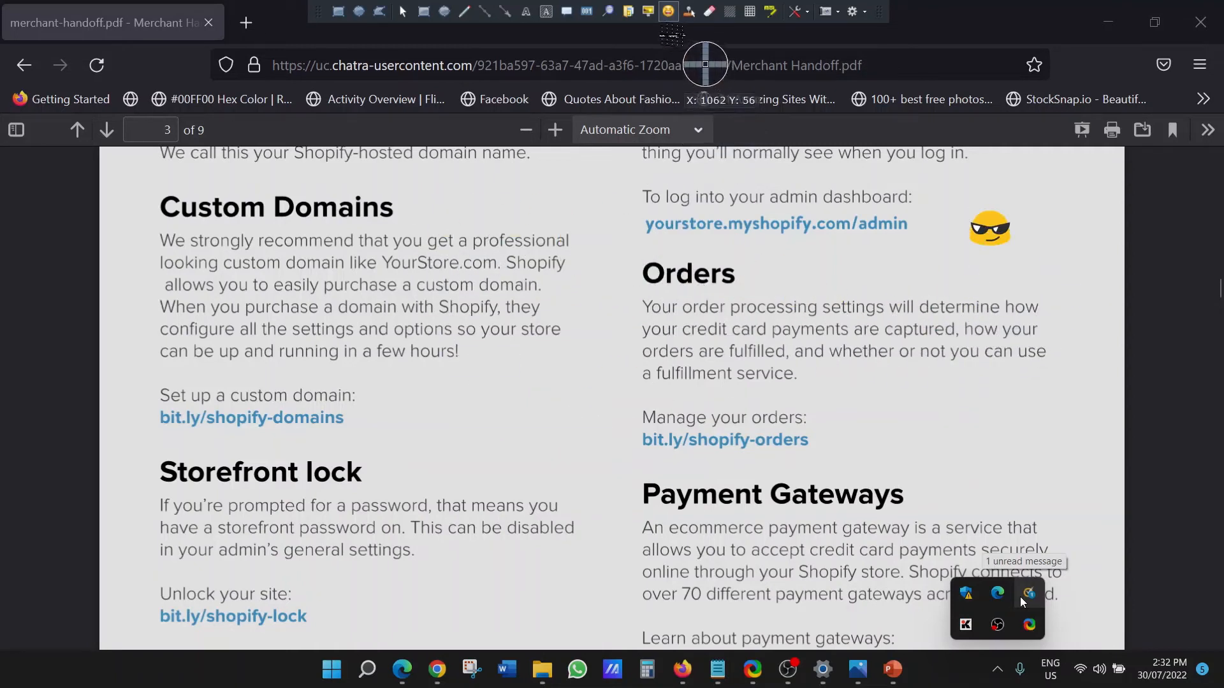
Step: Place numbered step markers 1 to 4 by the Custom Domains heading, the custom domain link, the orders link and the Storefront lock section
left_click(586, 11)
left_click(419, 204)
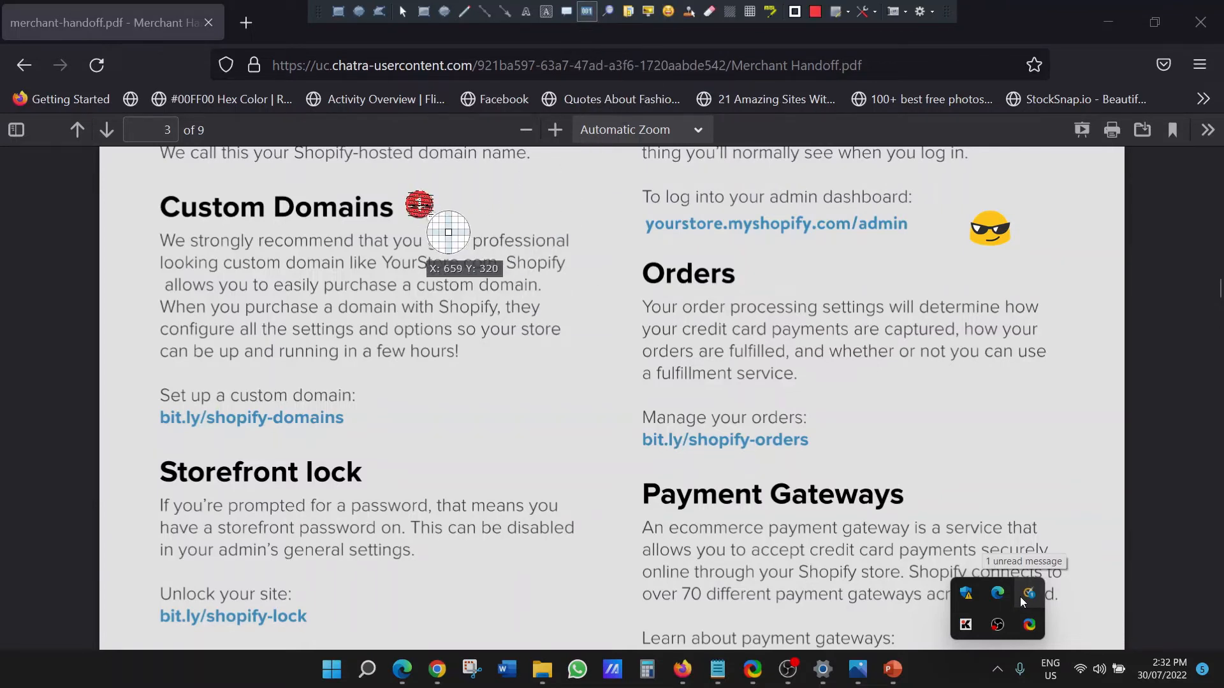
left_click(481, 383)
left_click(914, 421)
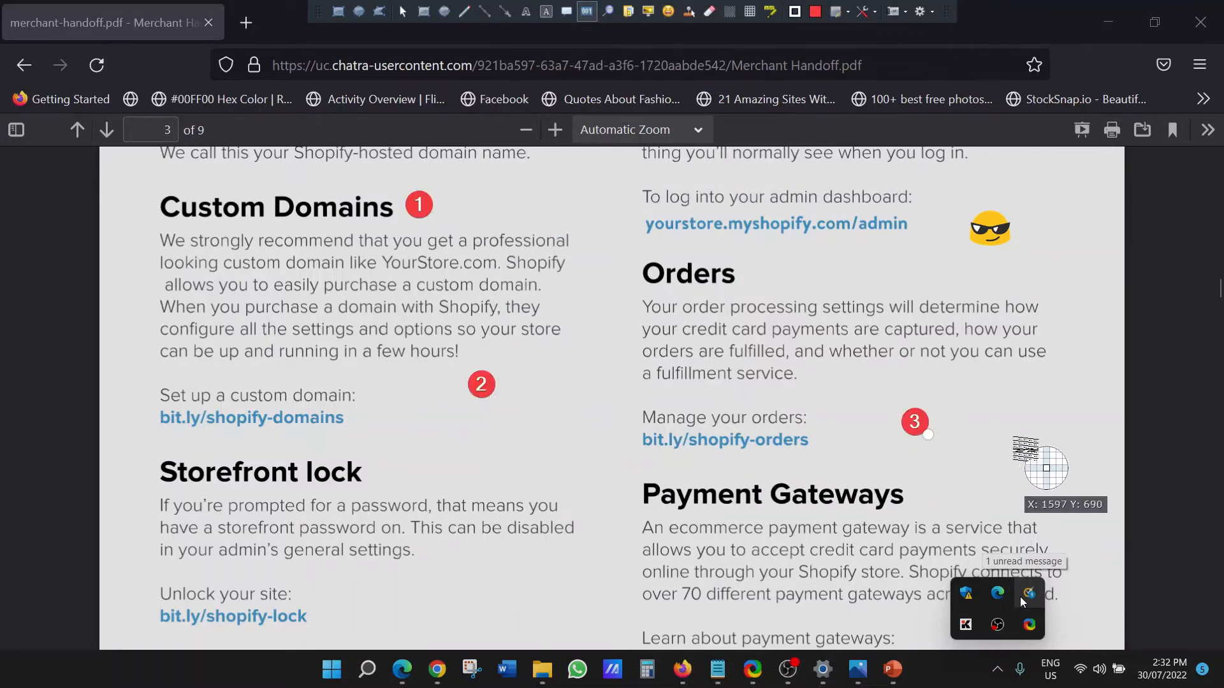
left_click(531, 582)
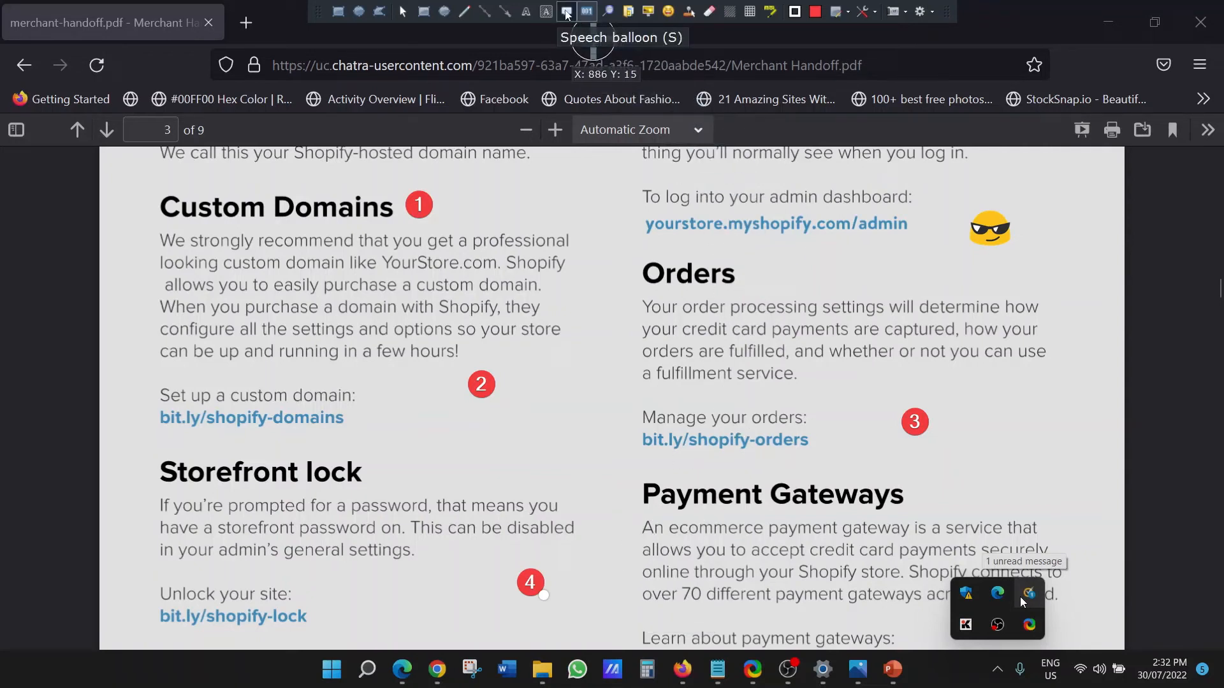
Step: Add a speech balloon reading "Hello" and move it next to the Orders heading
left_click(566, 11)
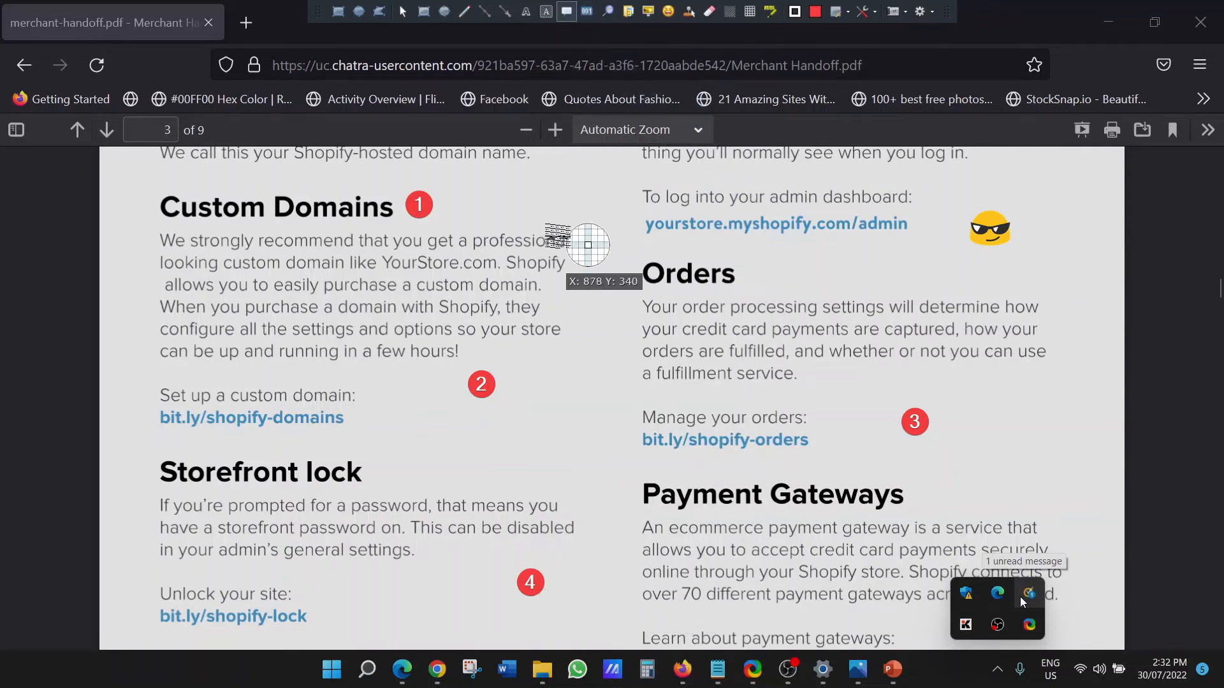
left_click(629, 308)
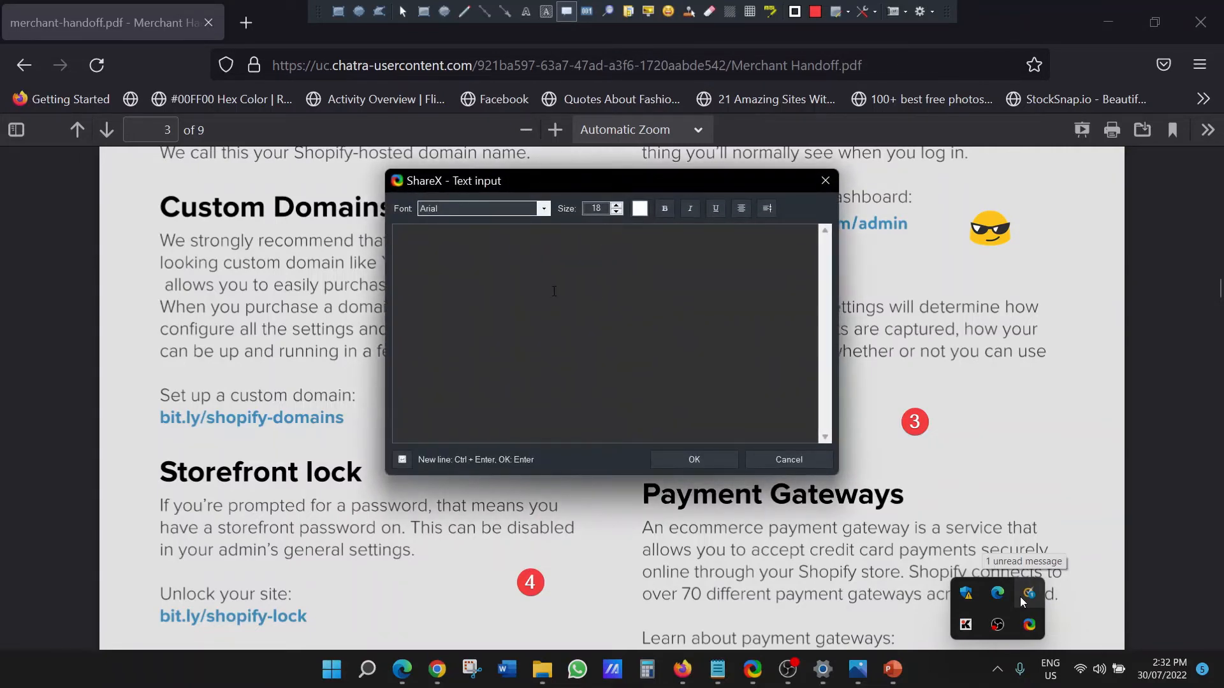
type("Hello")
left_click(714, 460)
left_click_drag(631, 319, 445, 457)
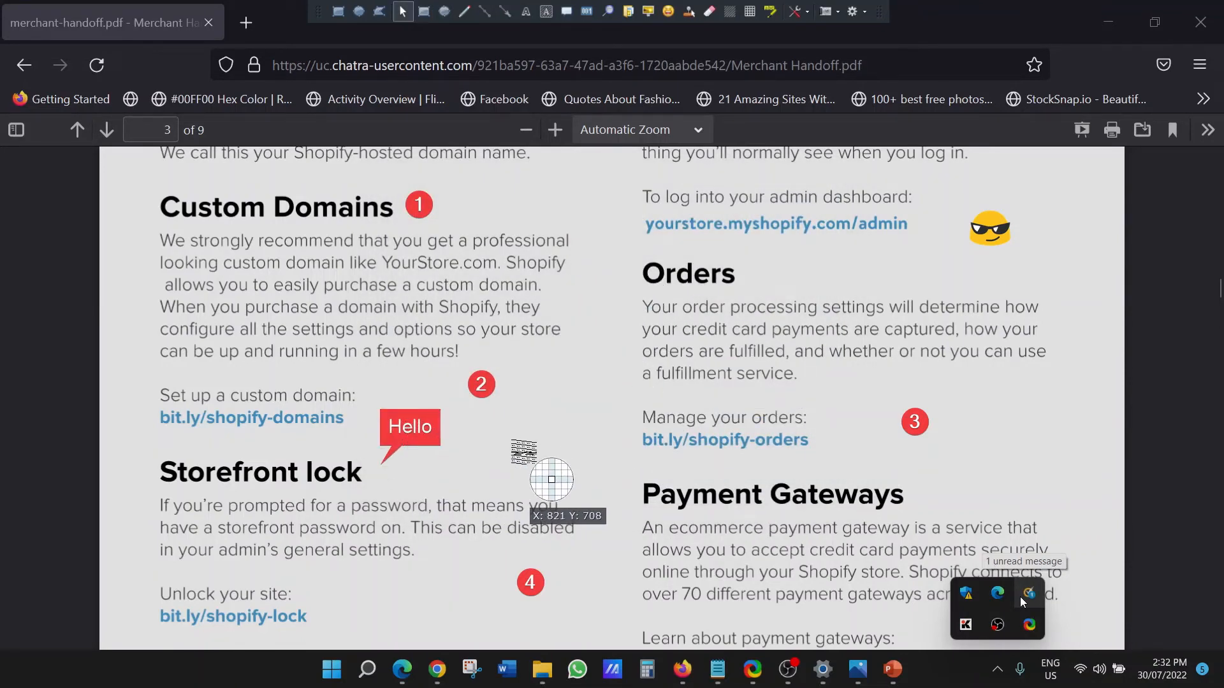
left_click_drag(426, 453, 793, 279)
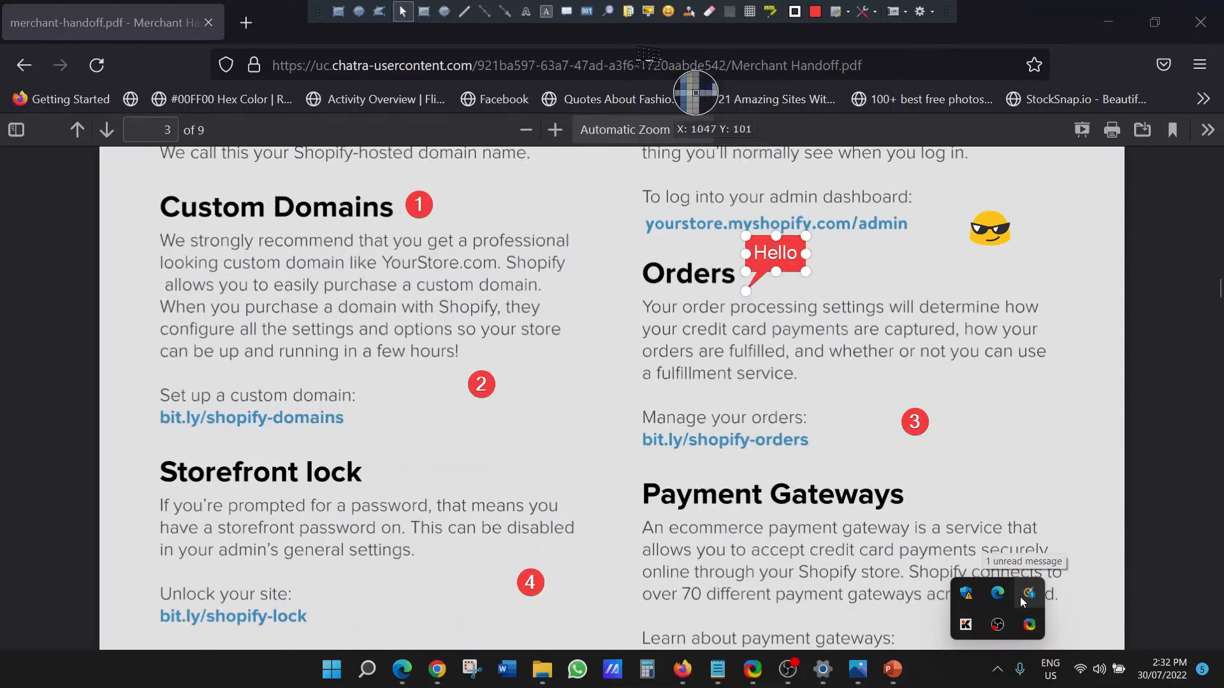
Step: Blur the Custom Domains heading, apply a blur across the whole captured screen, and leave the capture
left_click(728, 15)
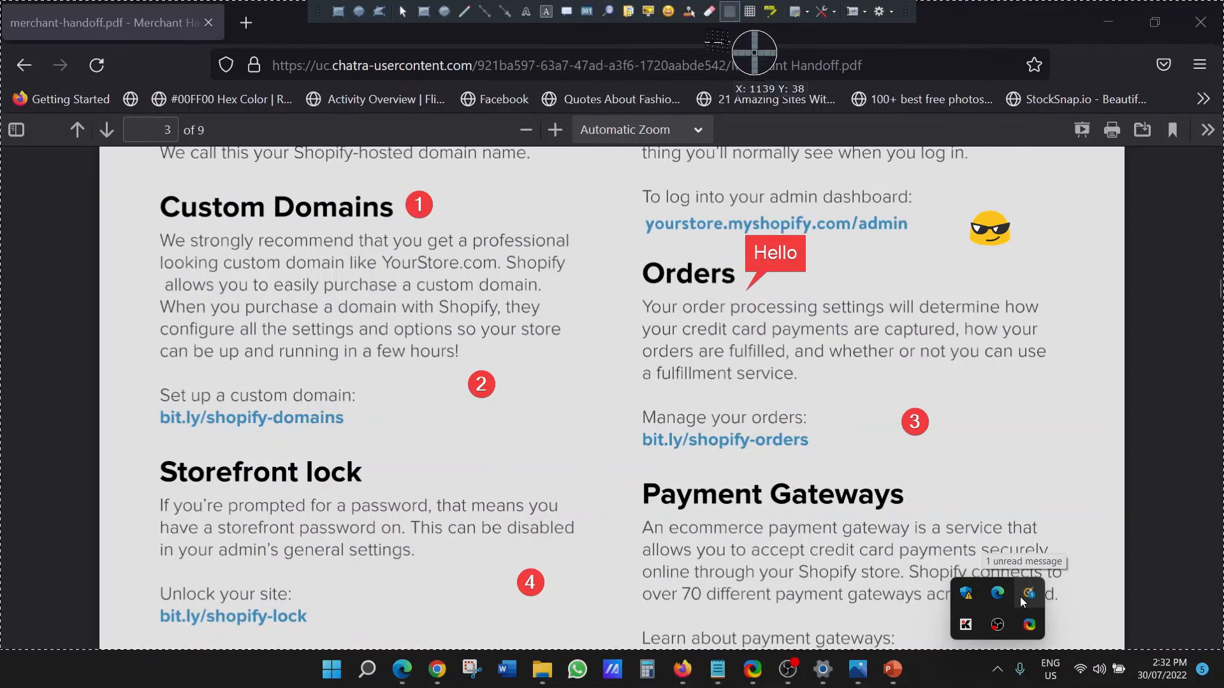
left_click_drag(158, 192, 391, 224)
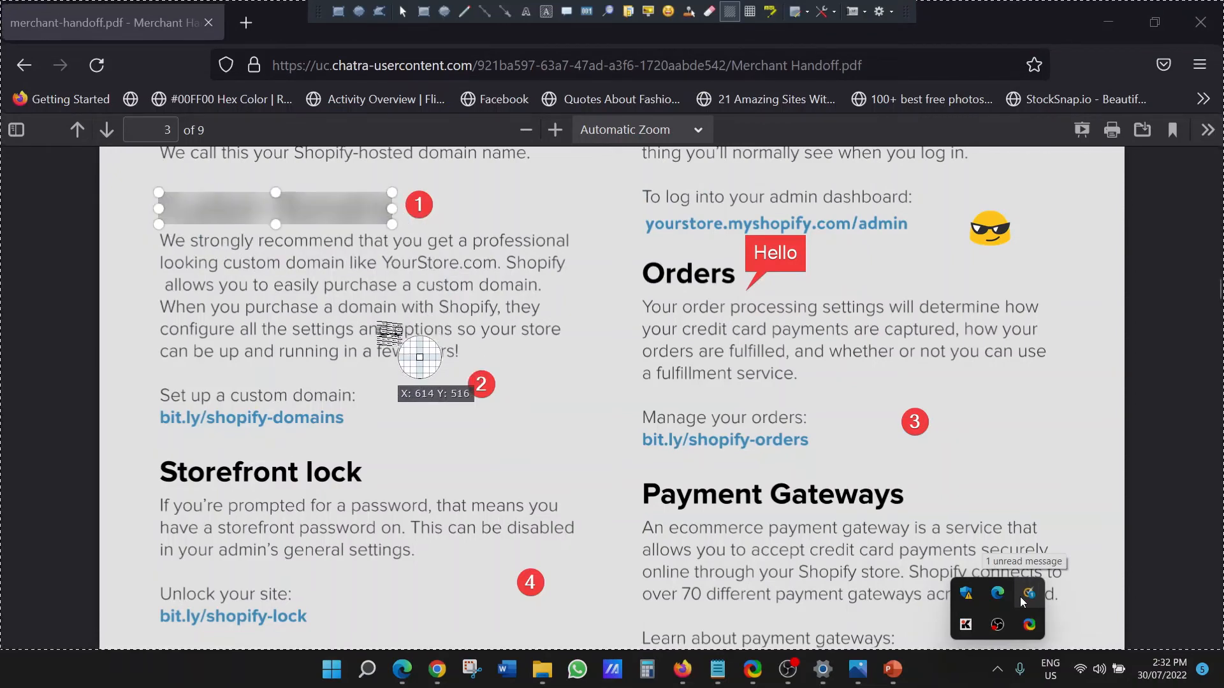
left_click(303, 302)
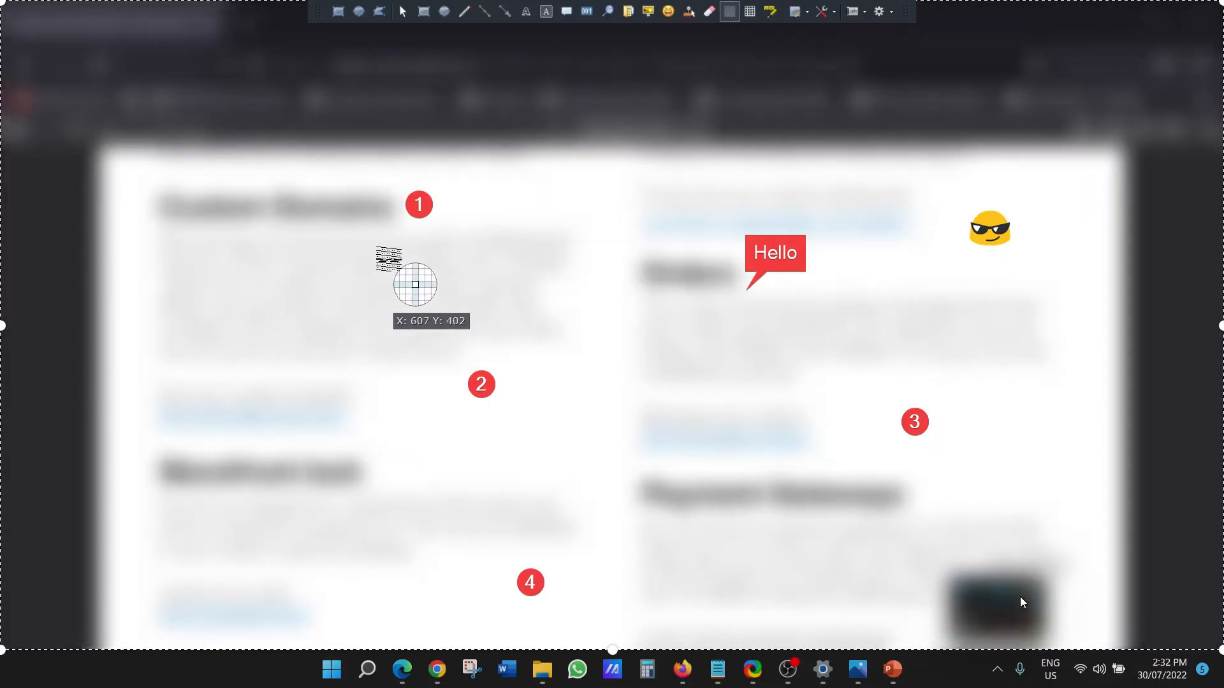
key("Escape")
left_click(615, 283)
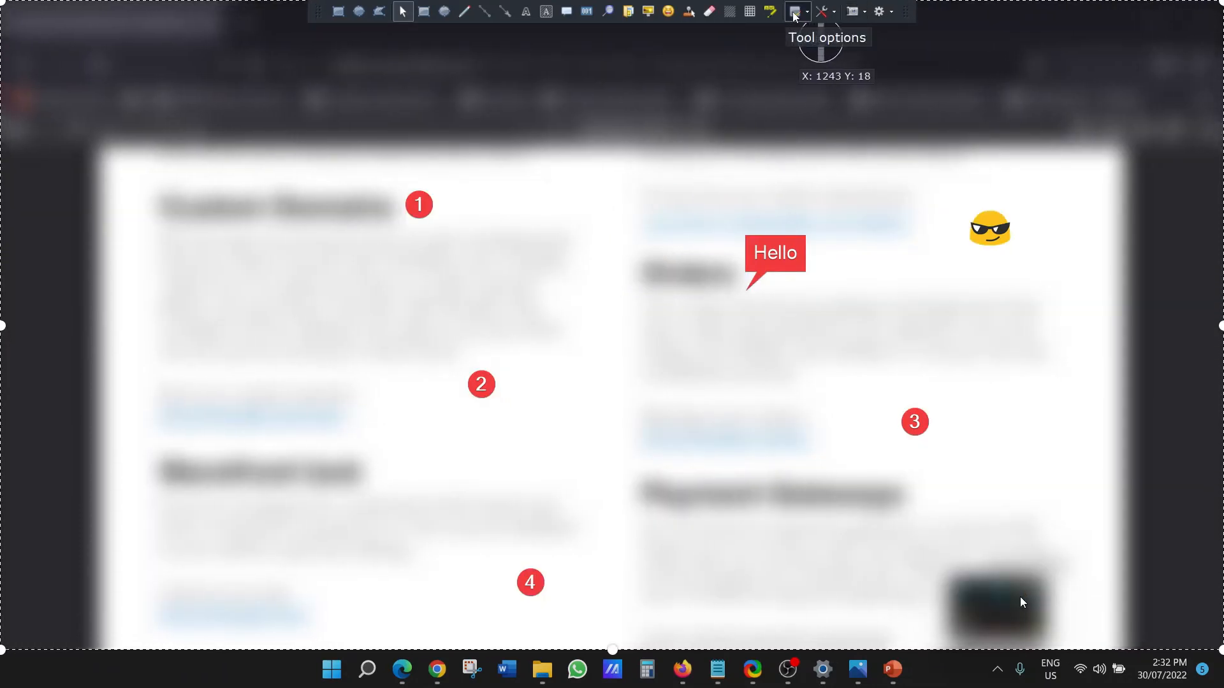
left_click(753, 12)
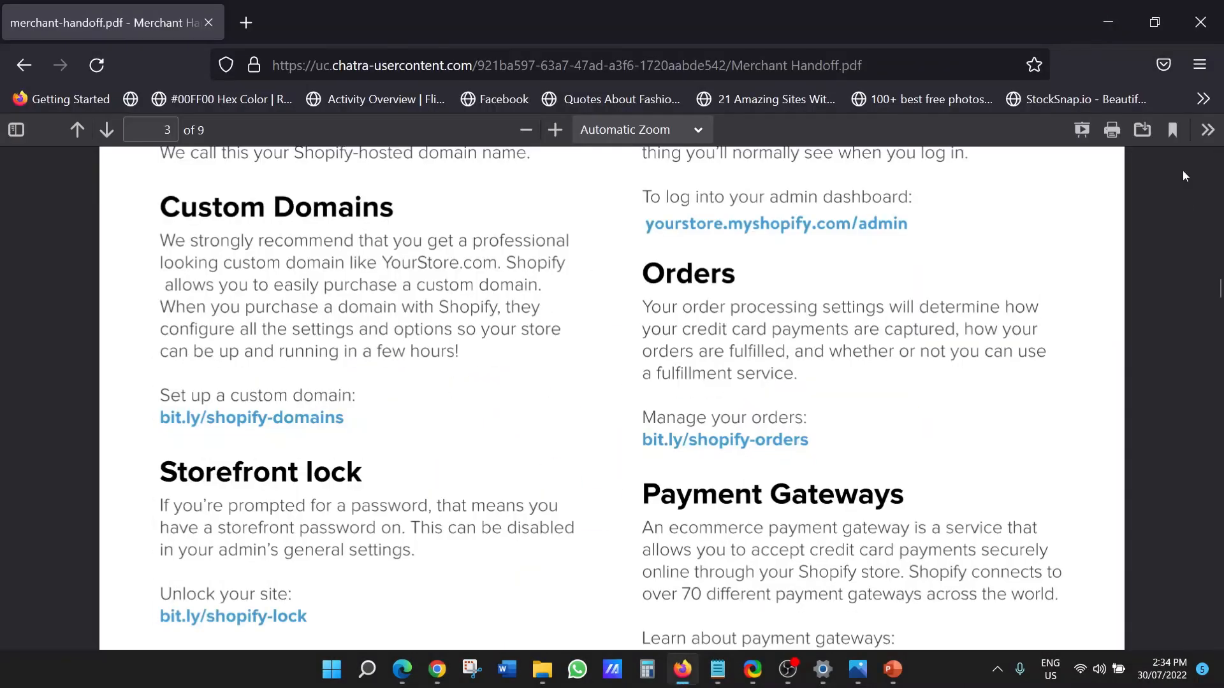
Step: In a new ShareX region capture, blur the Custom Domains heading and pixelate the Orders heading
left_click(997, 669)
left_click(1029, 625)
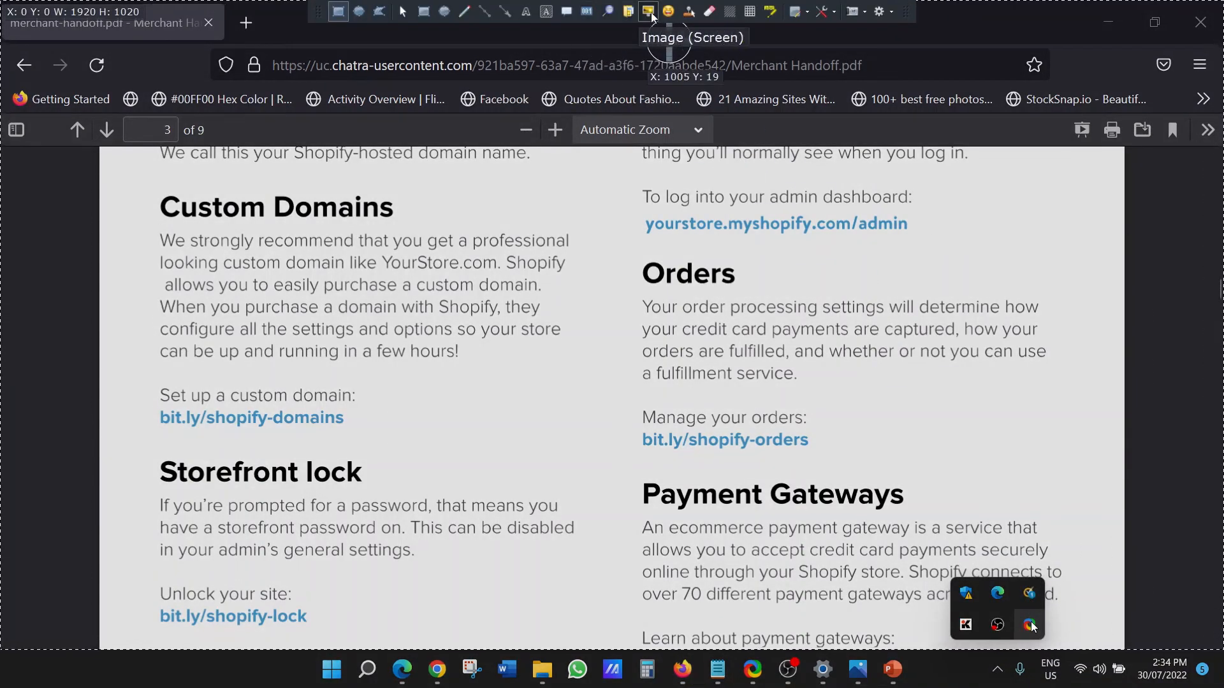
left_click(729, 11)
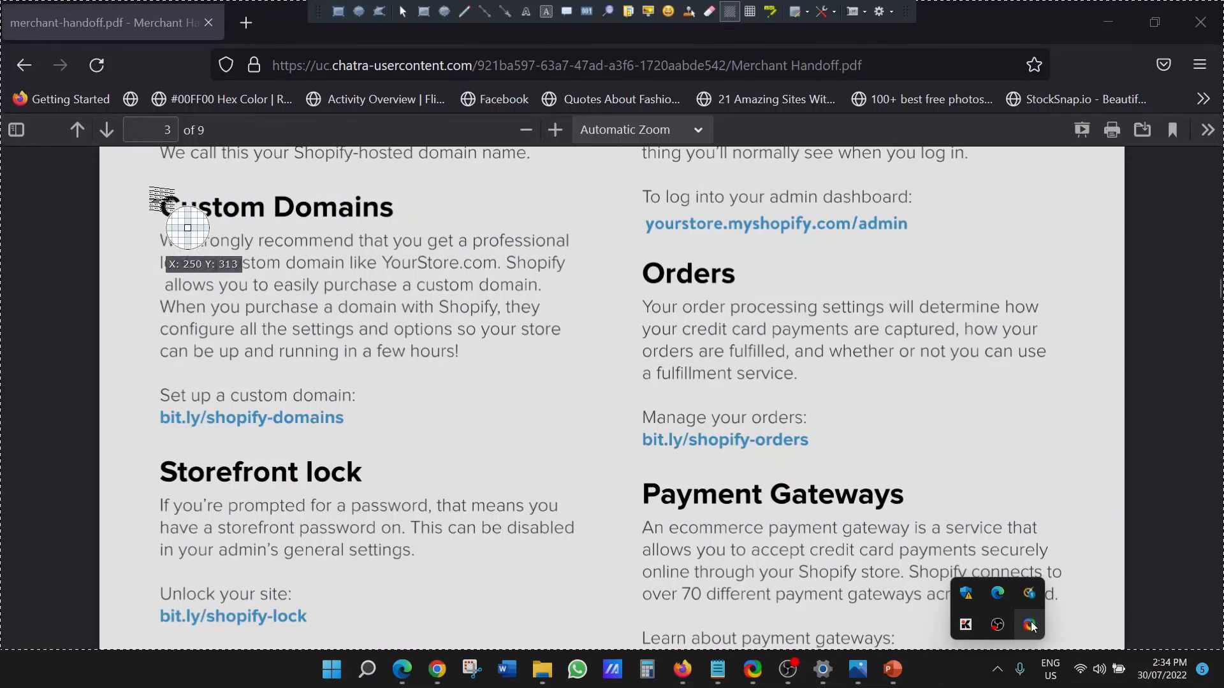
left_click_drag(156, 188, 436, 219)
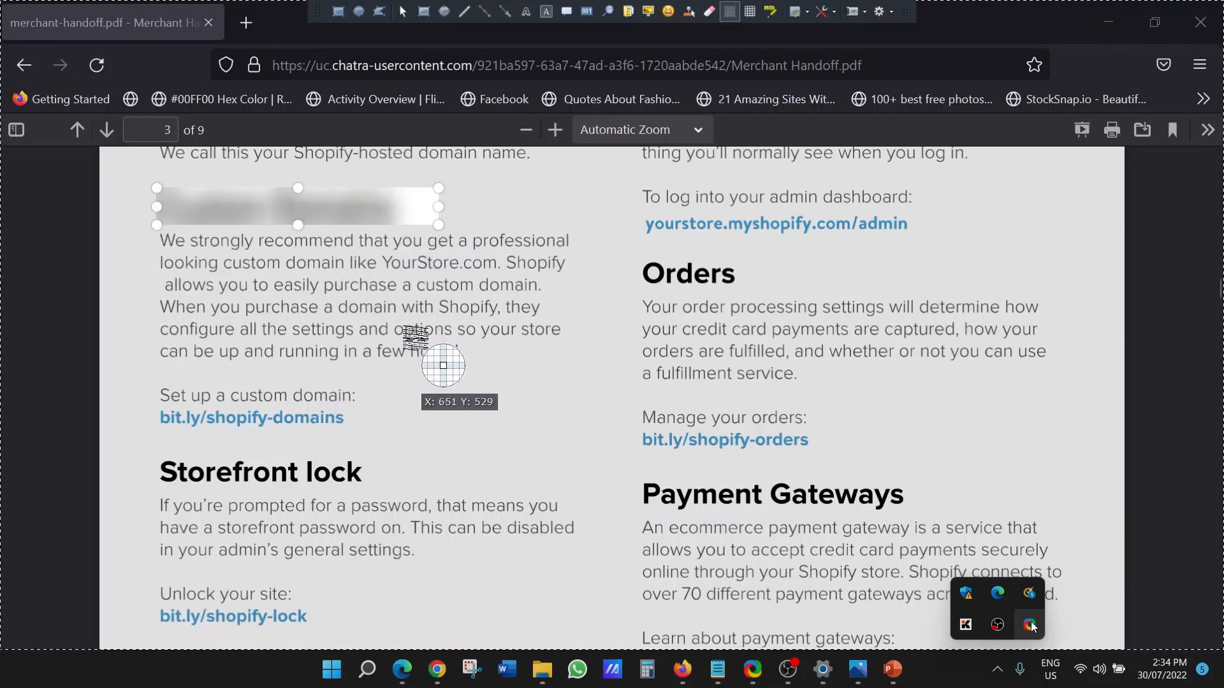
left_click(750, 11)
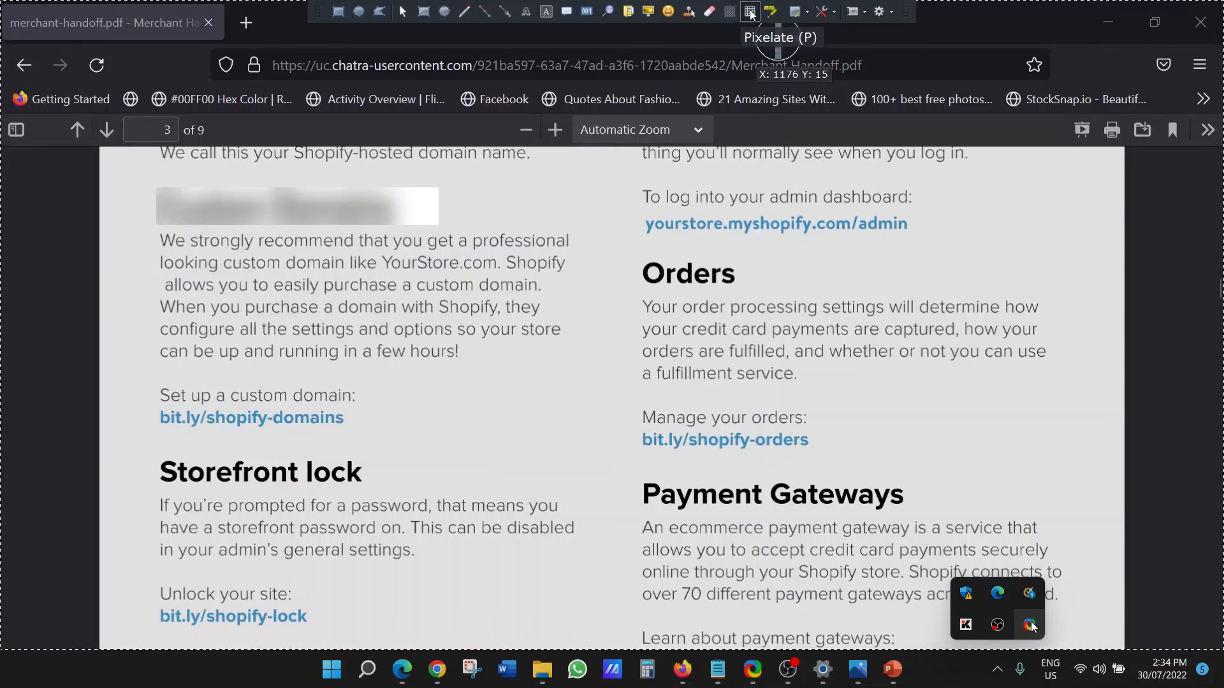
left_click_drag(672, 258, 762, 288)
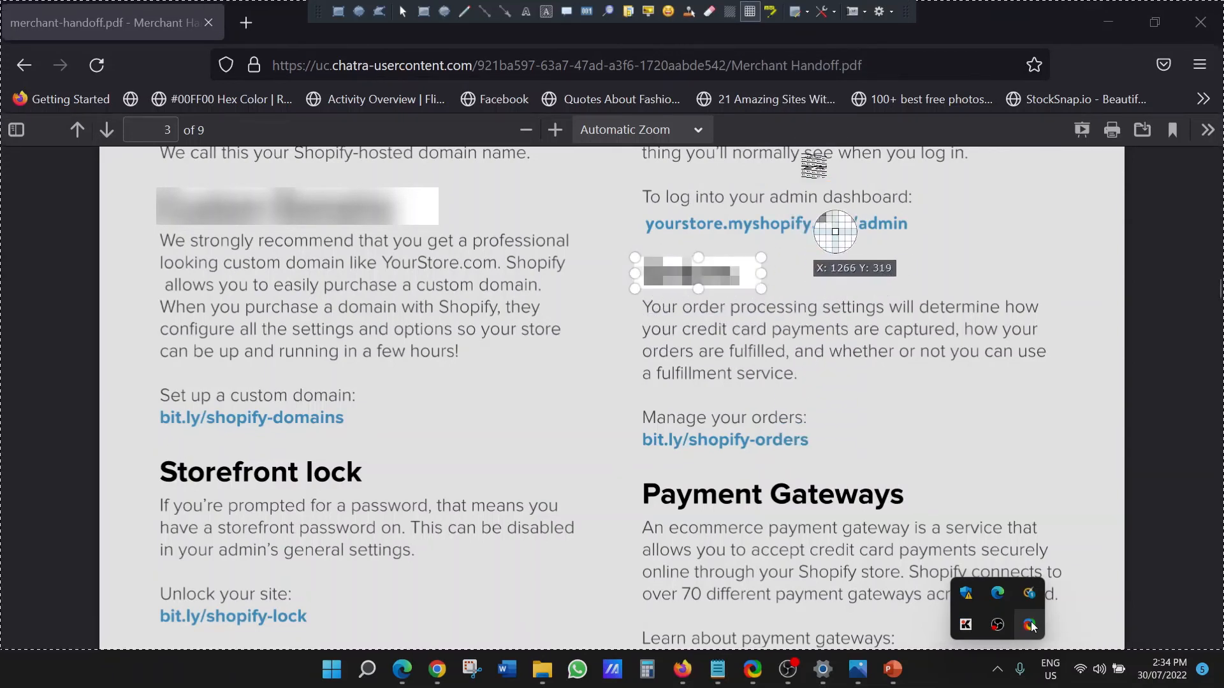
Step: Add the sunglasses Blob Emoji sticker in the space beside the custom domain link
left_click(667, 12)
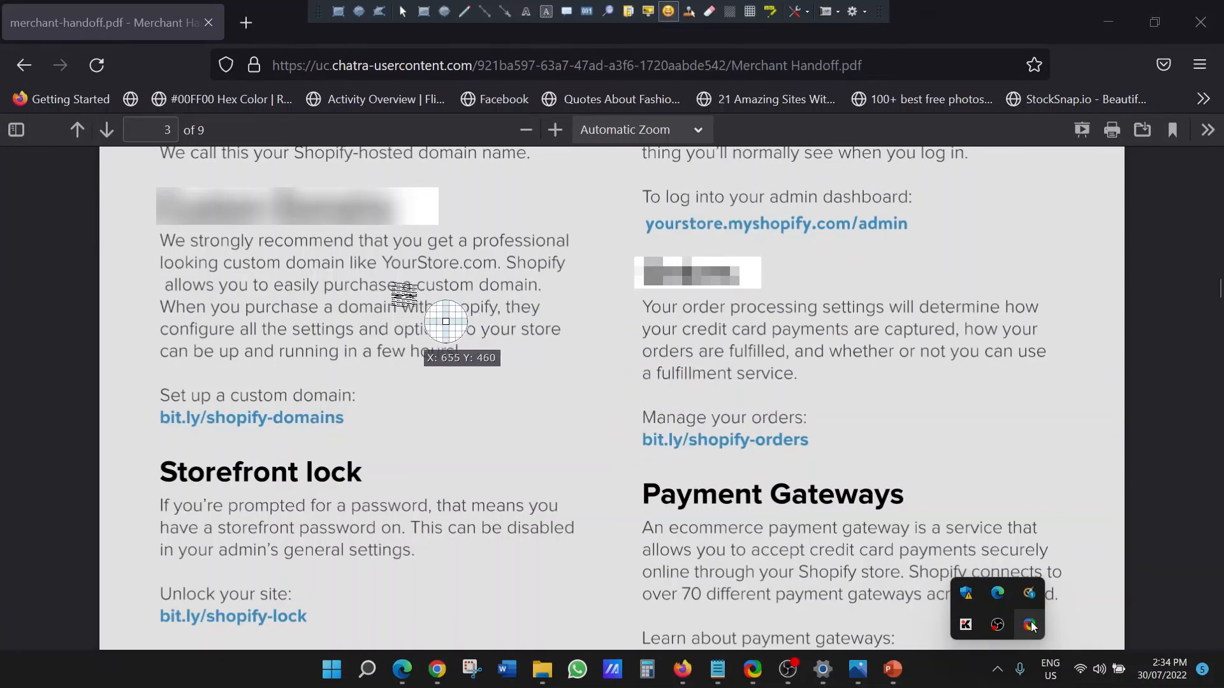
left_click(541, 430)
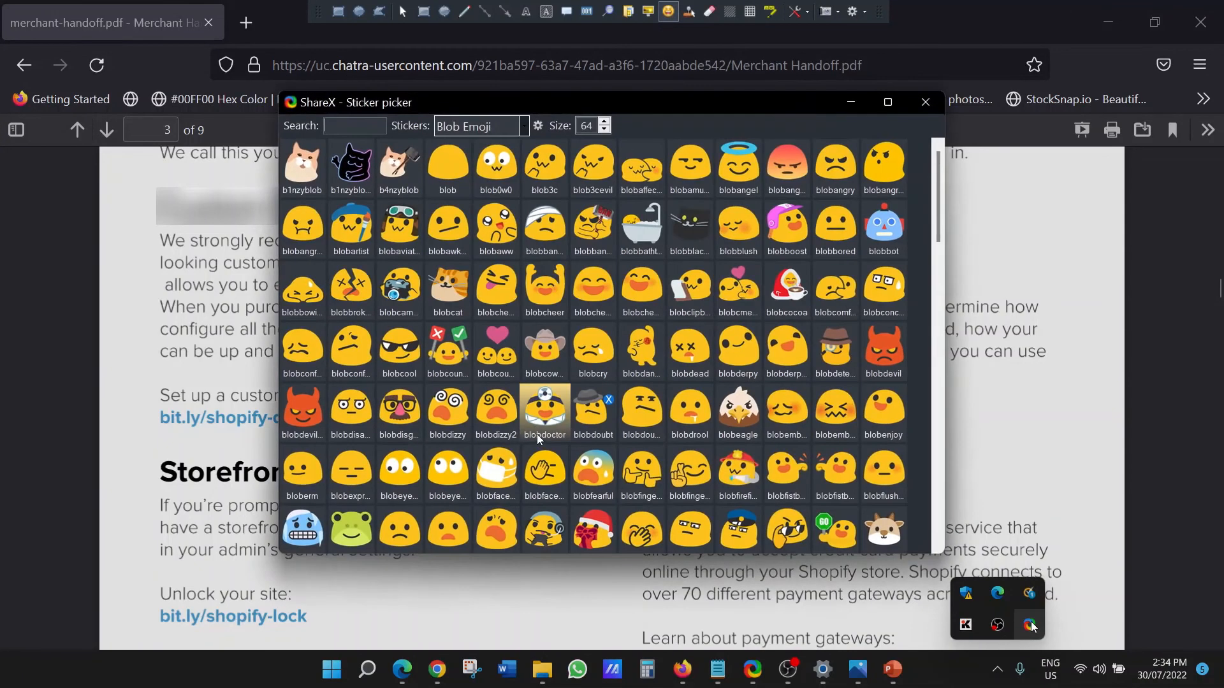
left_click(399, 349)
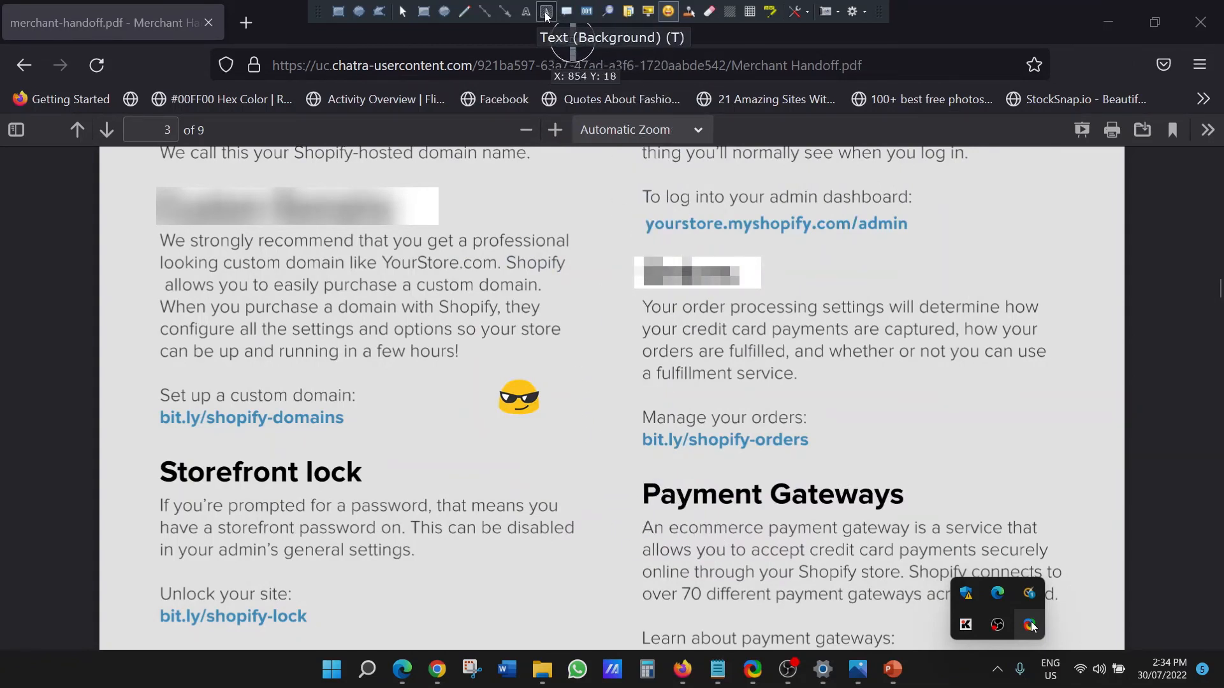
Step: Place numbered step markers 1 to 3 by the admin dashboard line, in the Orders paragraph and in the Custom Domains paragraph
left_click(586, 11)
left_click(929, 204)
left_click(787, 355)
left_click(390, 360)
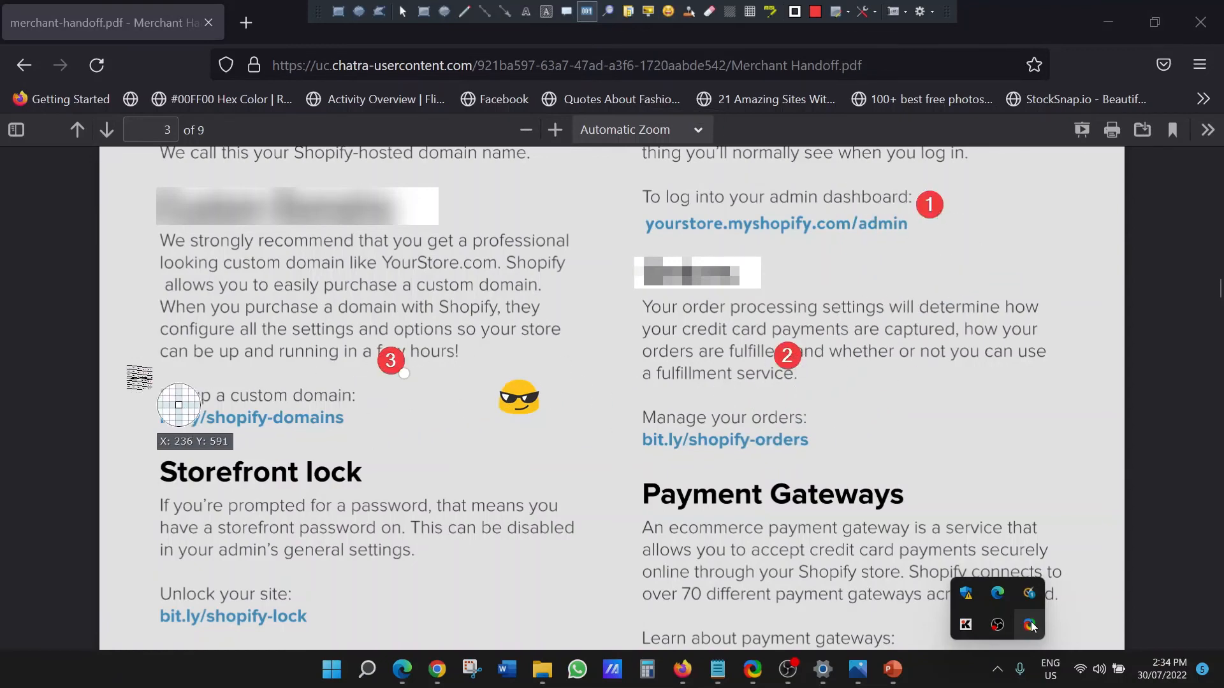
Step: Accept the crimson marker fill F23C3C, add step markers 4 and 5 near the orders link, and move marker 4 between the two text columns
left_click(816, 12)
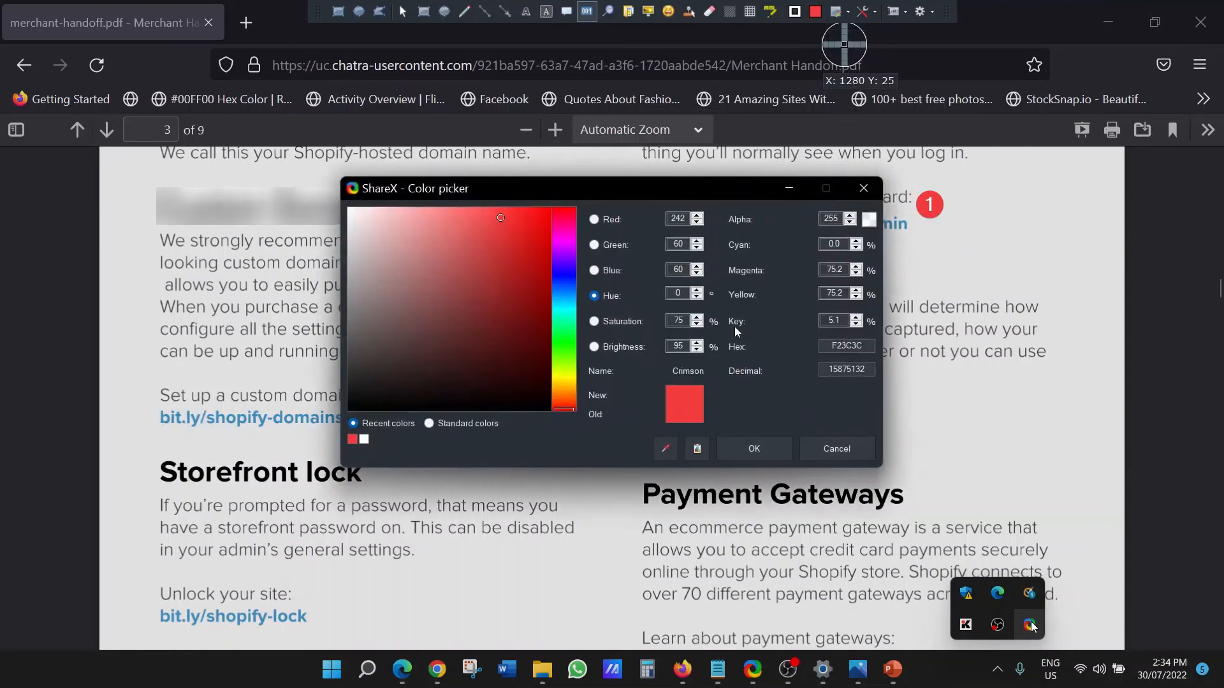
left_click(754, 449)
left_click(745, 400)
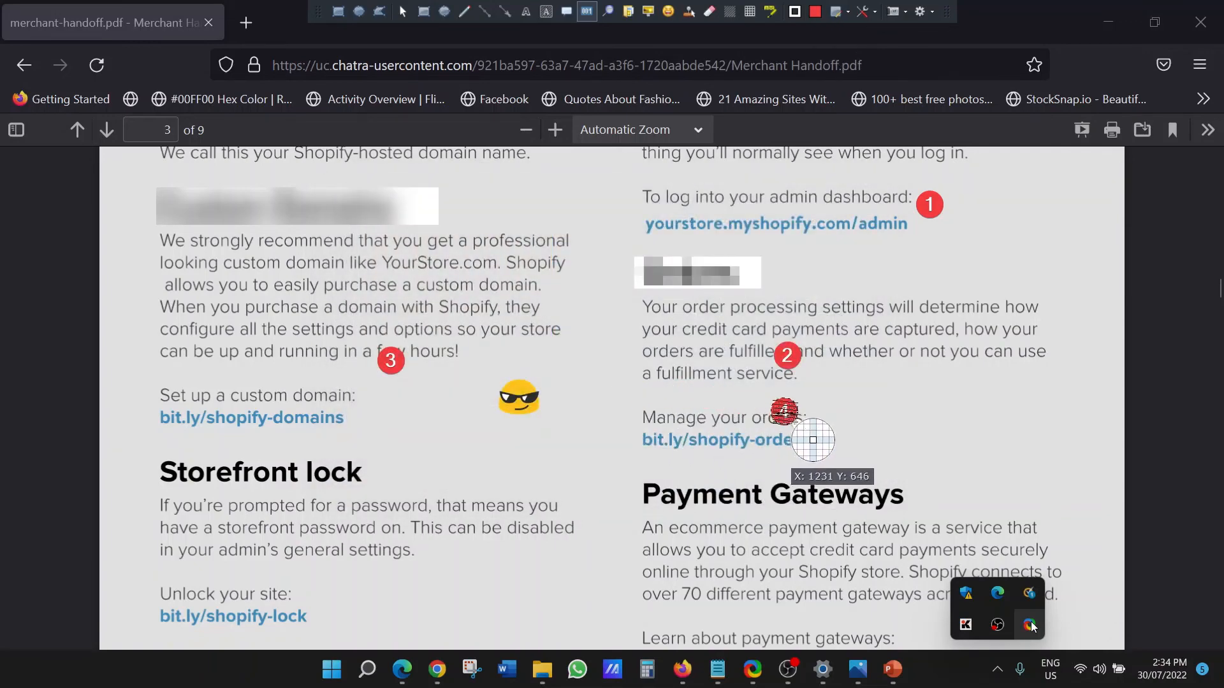
left_click(946, 432)
mouse_move(746, 410)
left_mouse_down()
mouse_move(671, 402)
mouse_move(594, 350)
left_mouse_up()
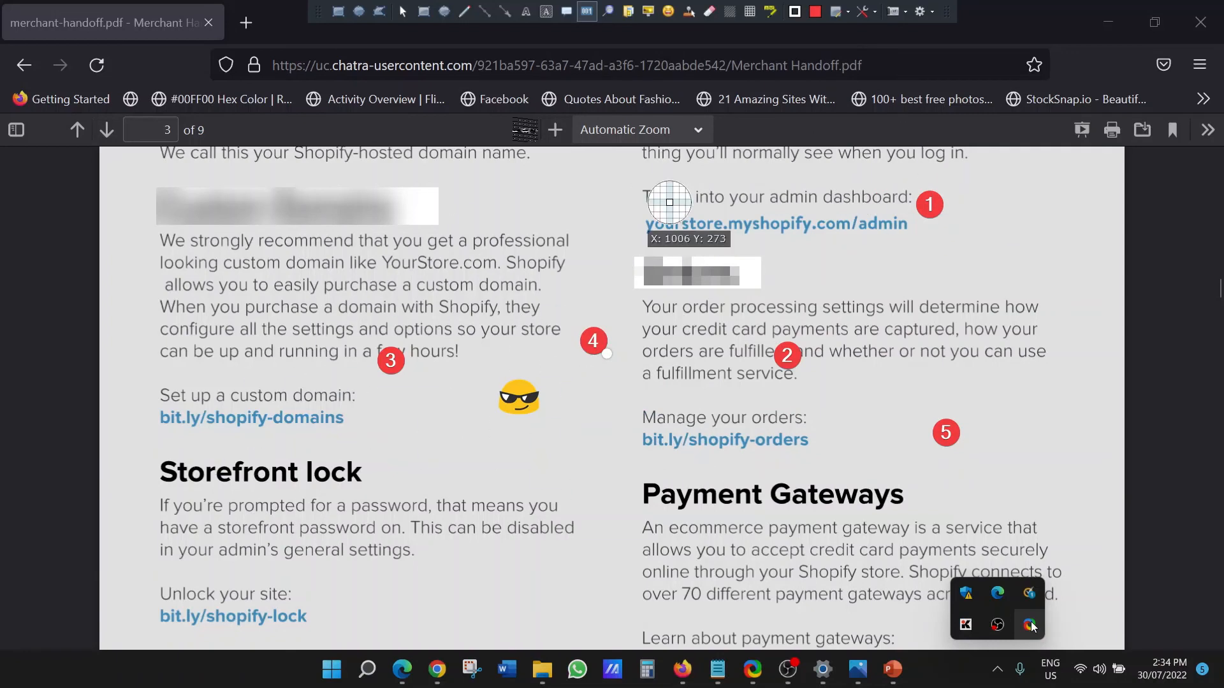